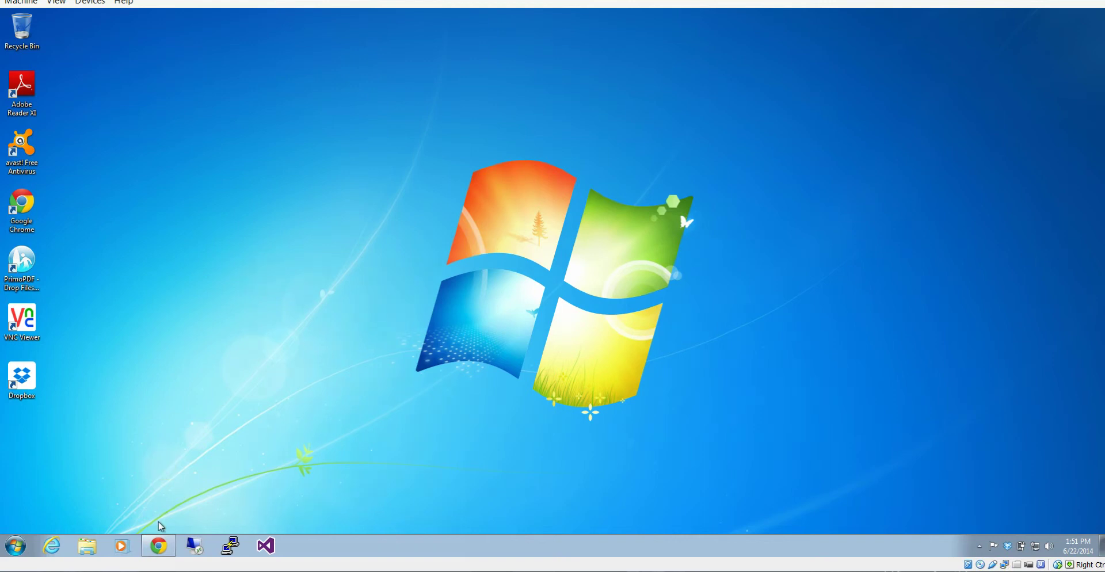
Step: Open Internet Explorer and search the web for "microsoft webmatrix"
left_click(46, 544)
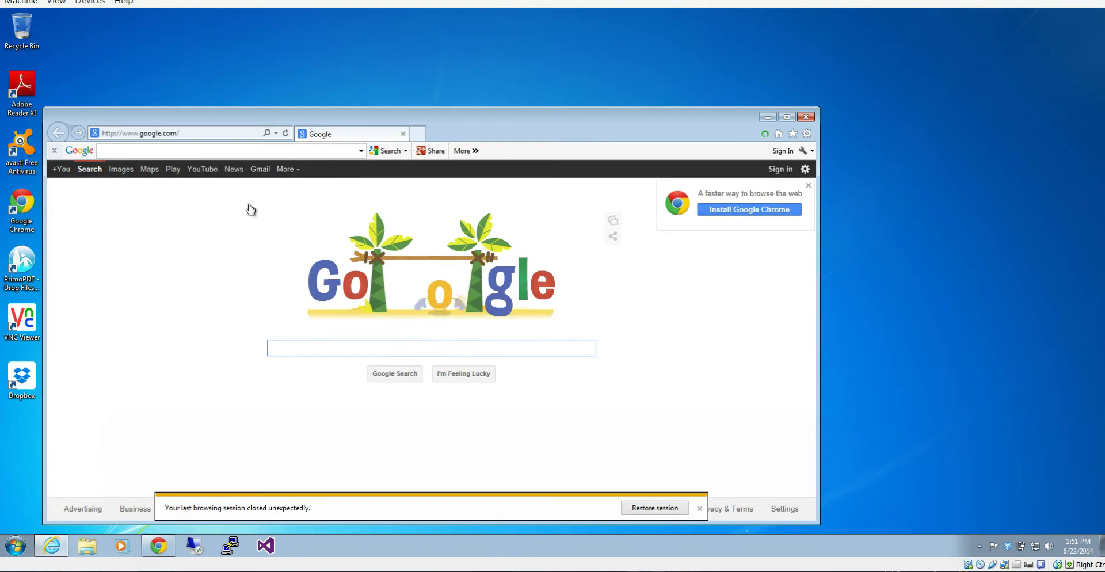
left_click_drag(506, 127, 533, 44)
left_click(623, 268)
left_click(193, 67)
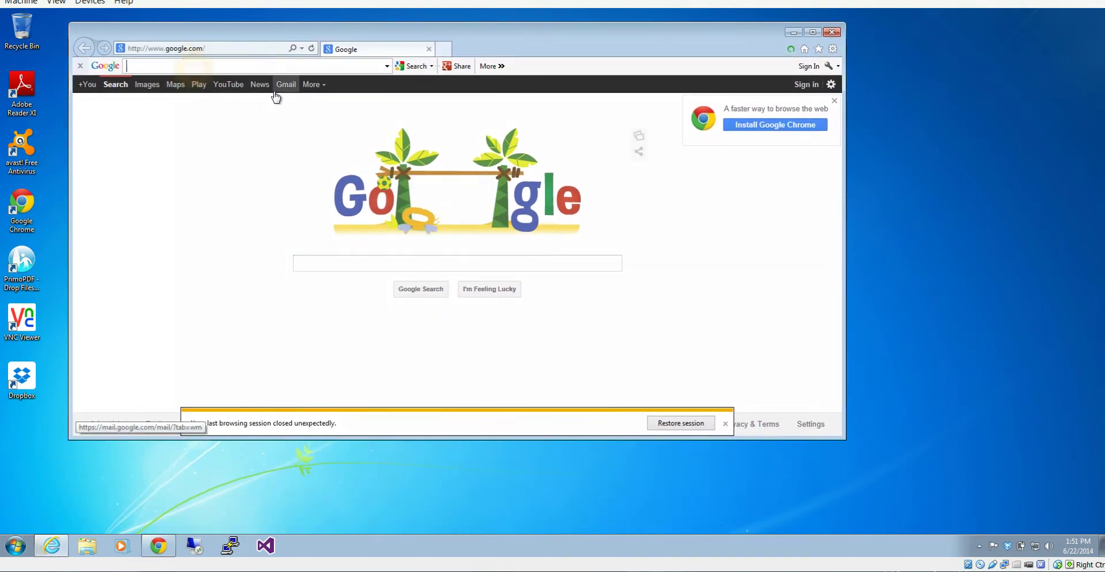
left_click(228, 48)
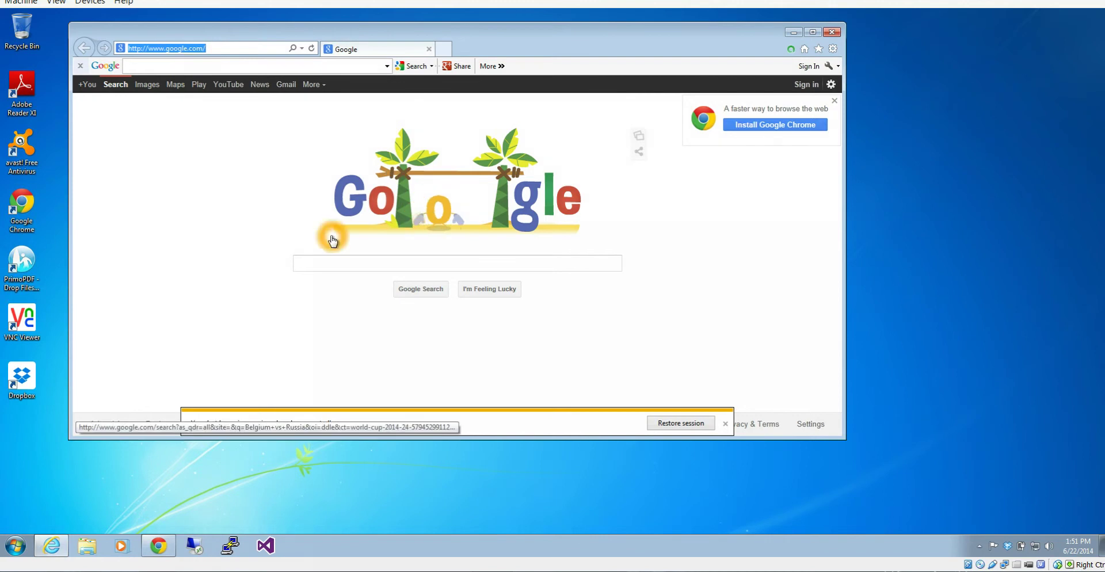
left_click(238, 267)
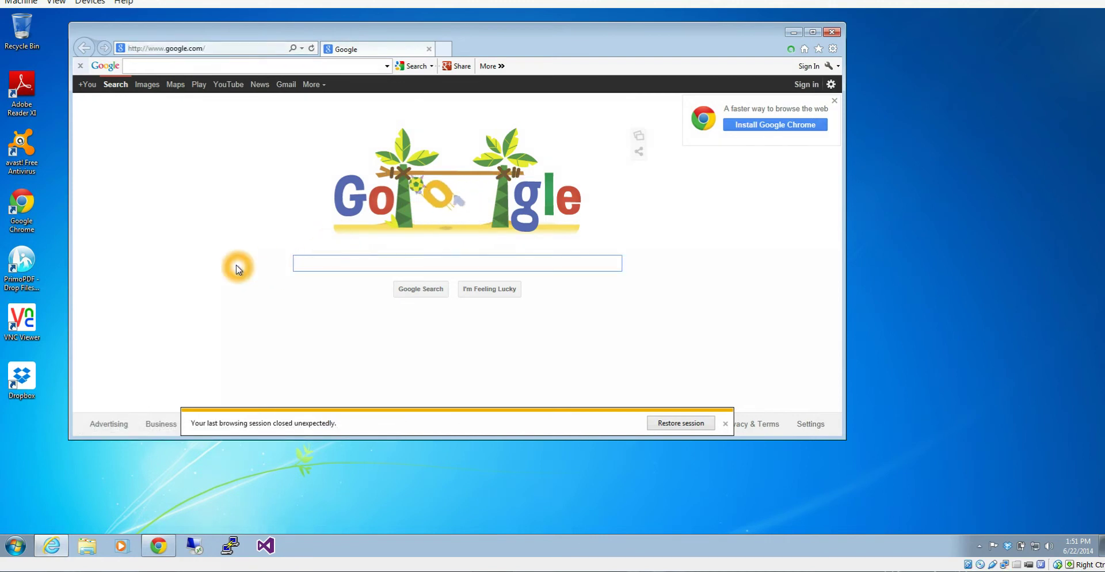
type("microsoft webmatrix")
key("Return")
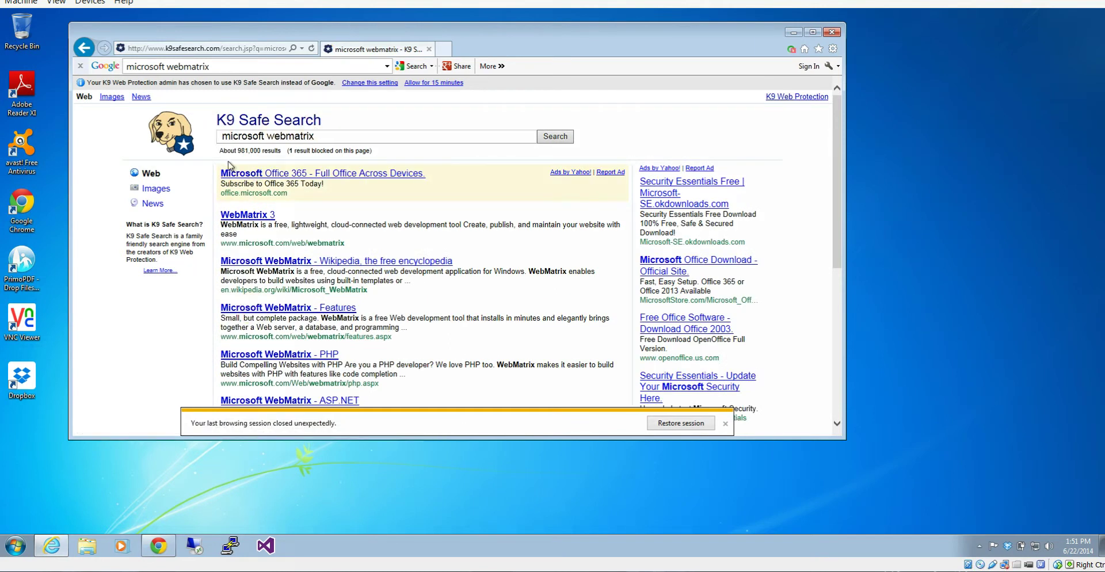
Step: Open the WebMatrix 3 result from microsoft.com/web/webmatrix in the search results
left_click(263, 190)
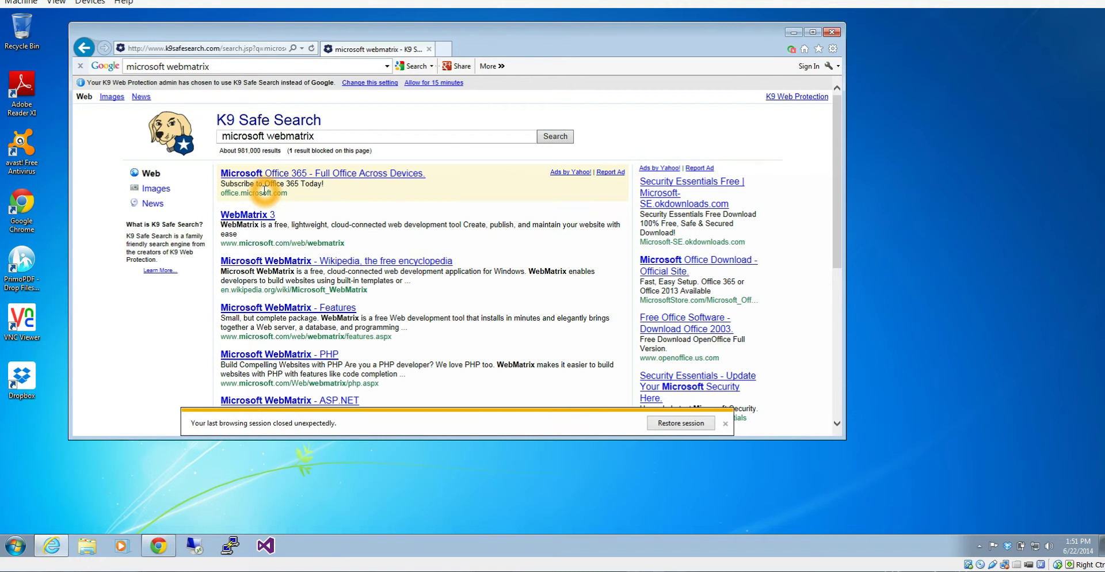
left_click(352, 224)
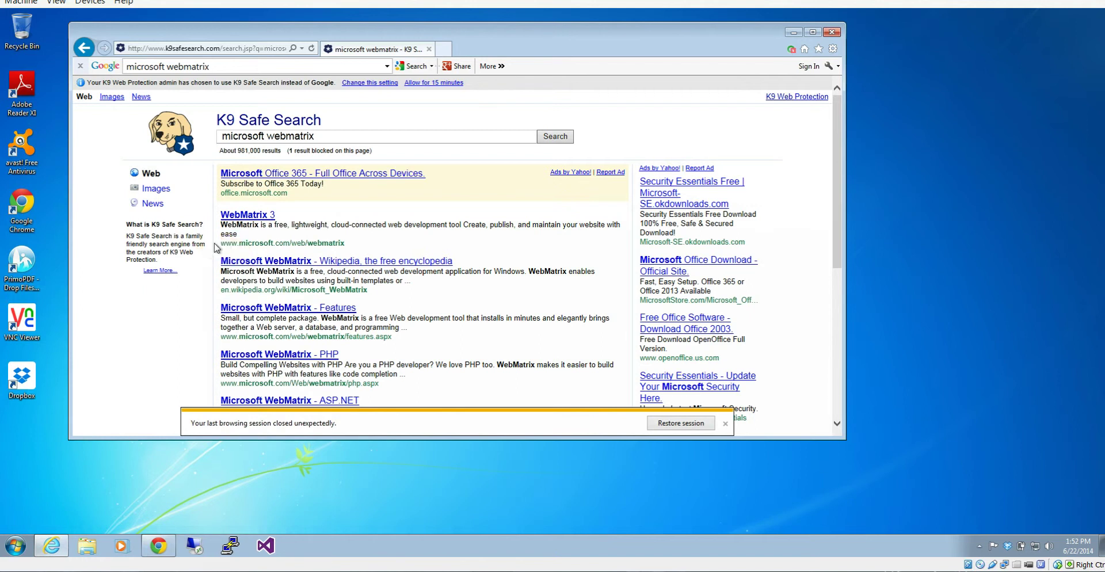
left_click_drag(218, 243, 347, 245)
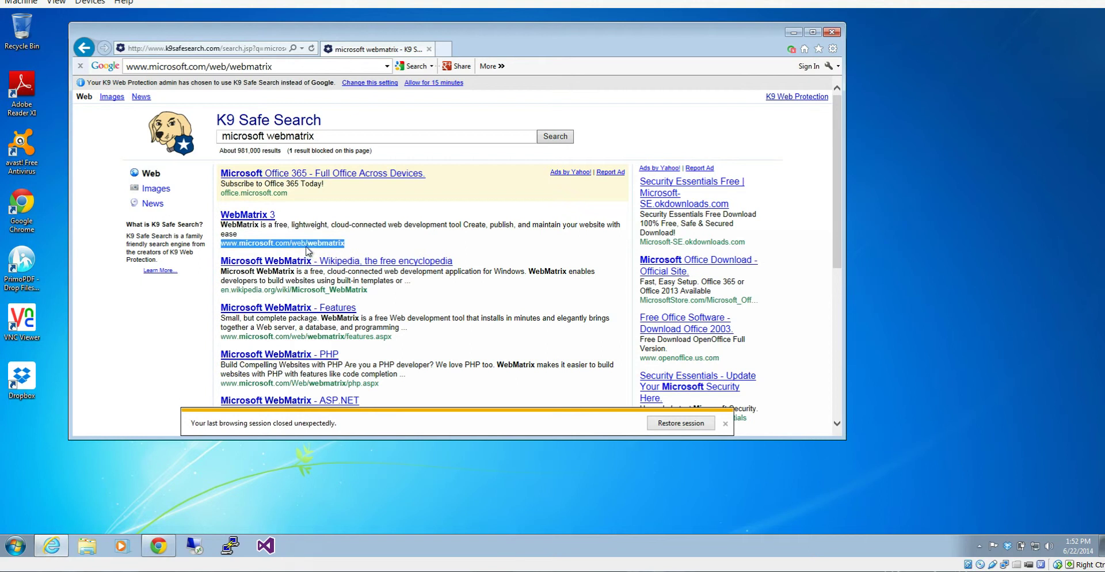
left_click(262, 214)
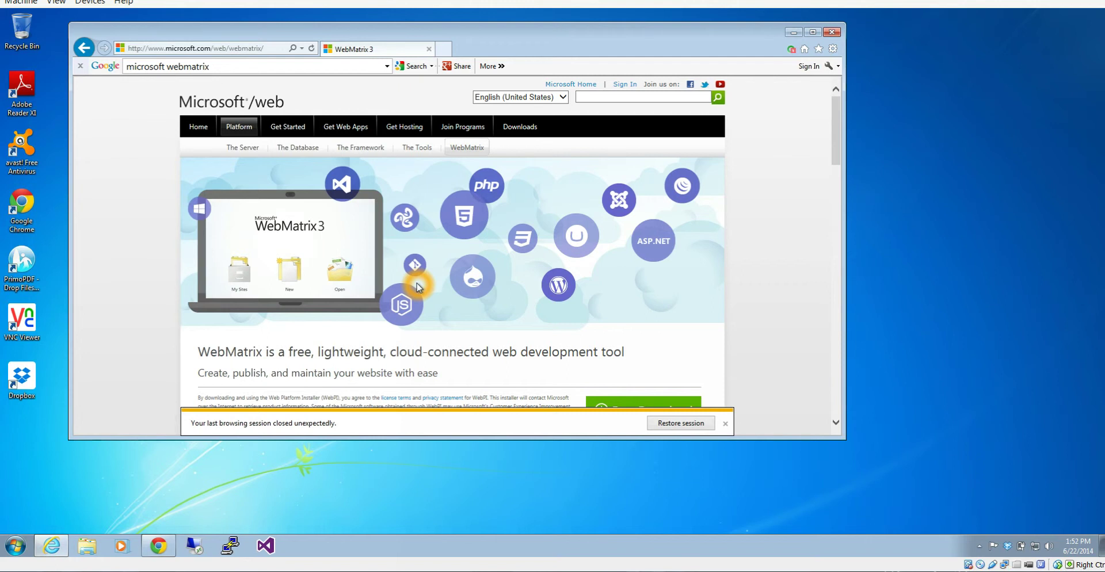
Step: Download the free WebMatrix installer, run it and allow Microsoft Web PI to make changes to the computer
scroll(416, 287, "down", 2)
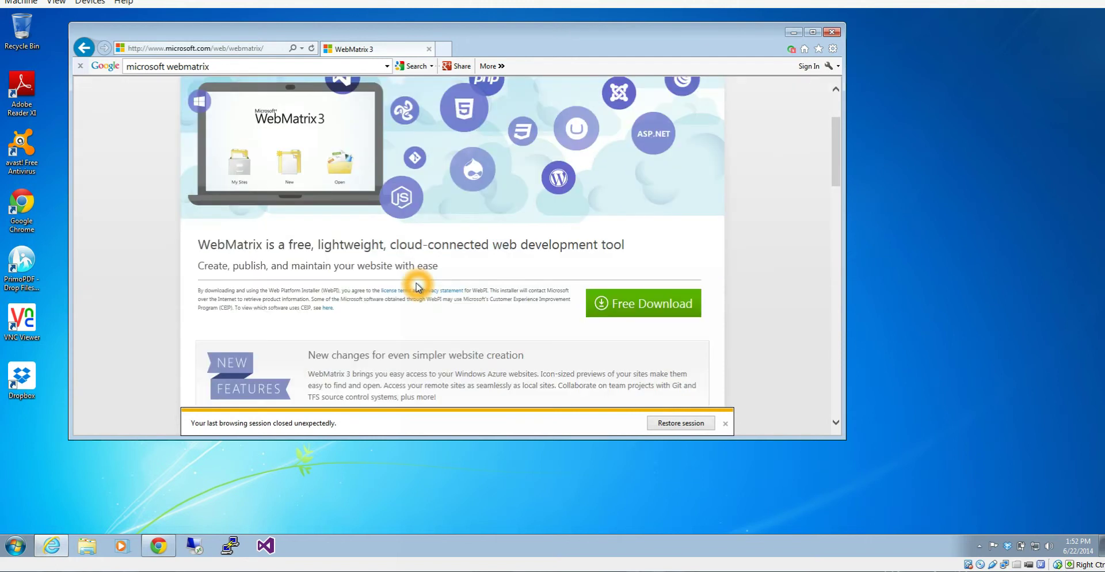
scroll(495, 340, "up", 2)
scroll(495, 340, "down", 2)
left_click(635, 310)
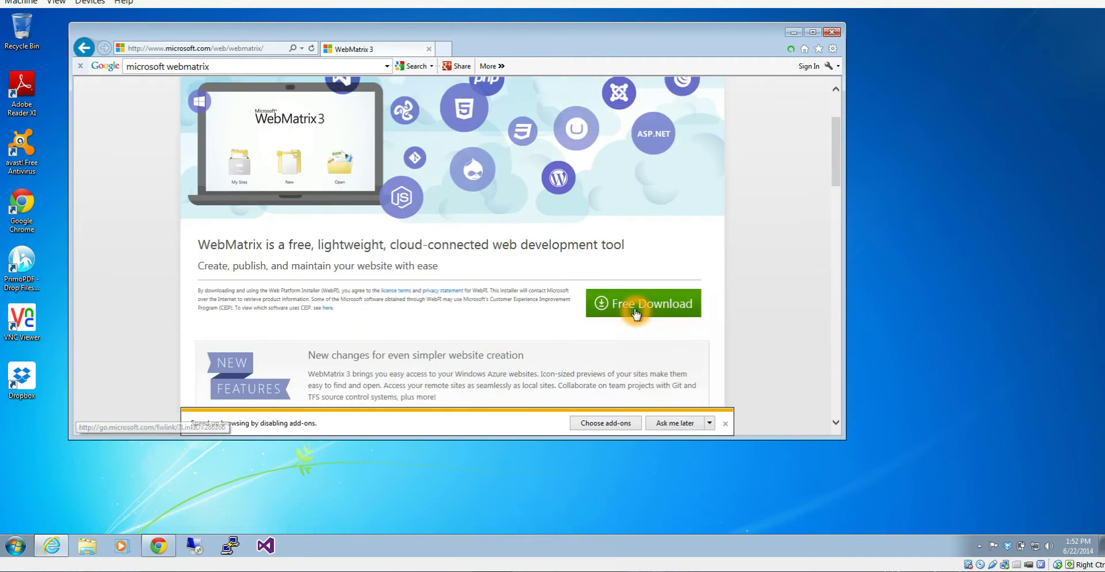
left_click(603, 424)
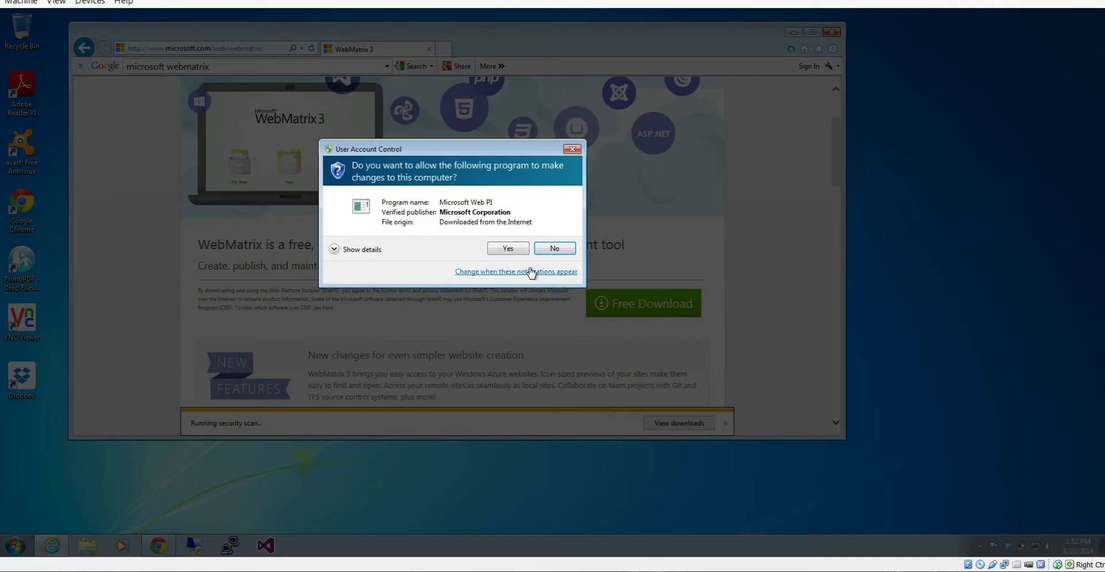
left_click(514, 251)
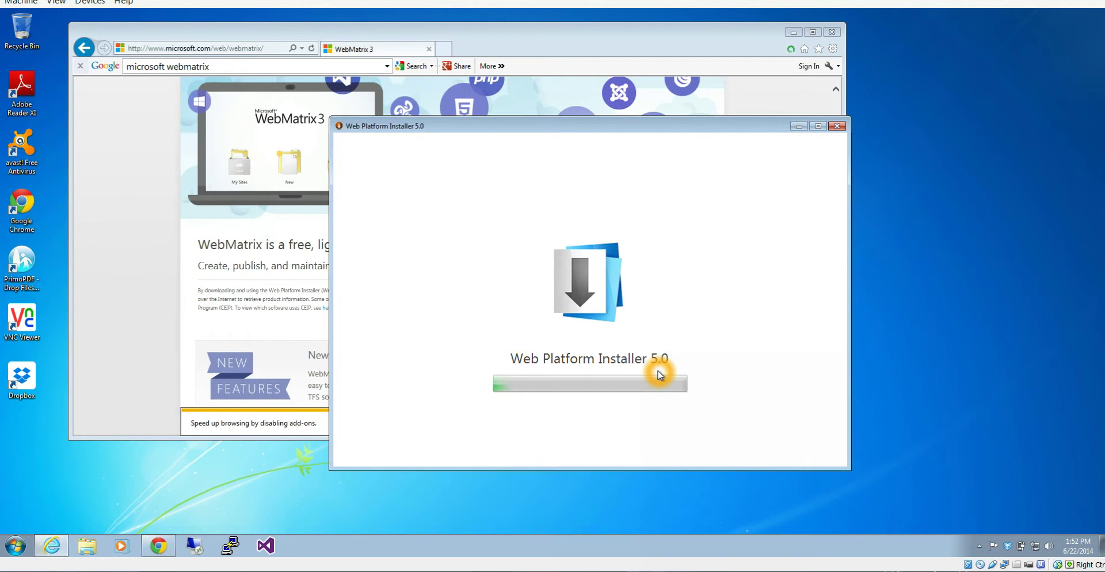
Step: Start the installation of Microsoft WebMatrix 3 in the Web Platform Installer and proceed past its prerequisites
left_click(675, 330)
left_click(747, 461)
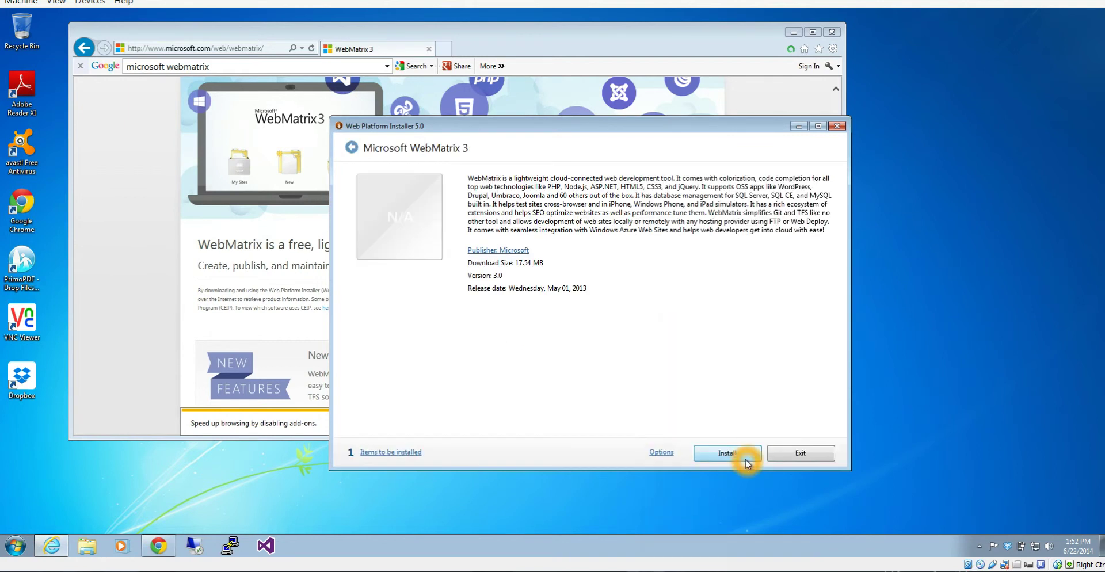
left_click(743, 457)
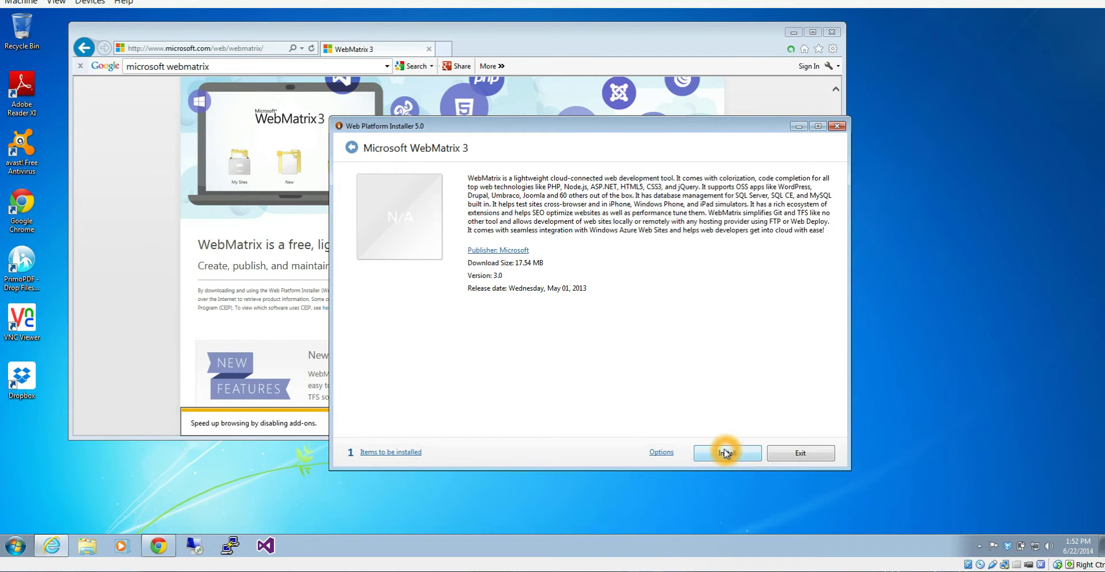
left_click(735, 406)
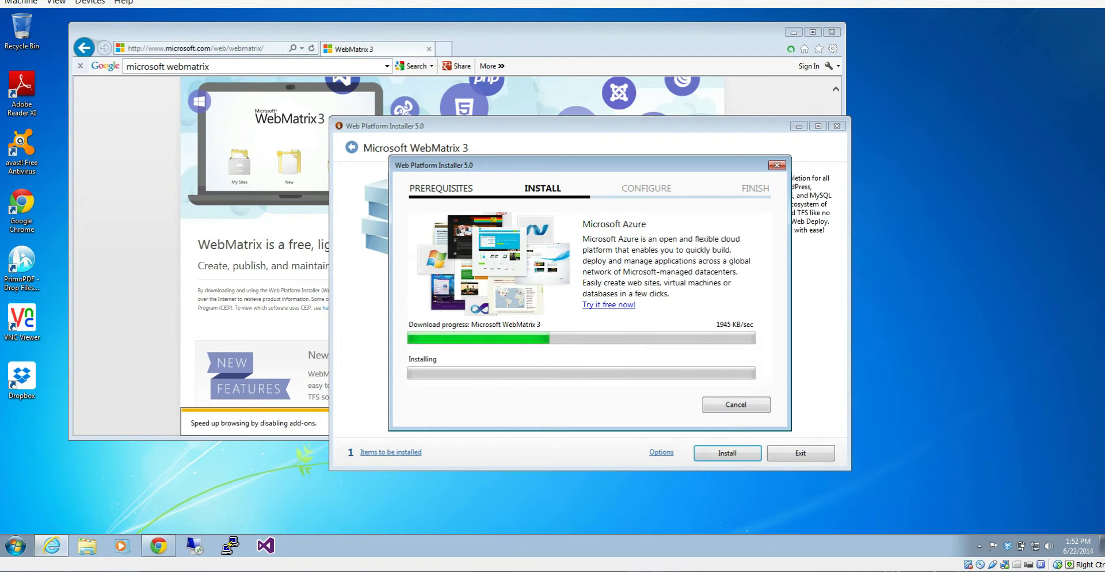
left_click(979, 546)
right_click(955, 518)
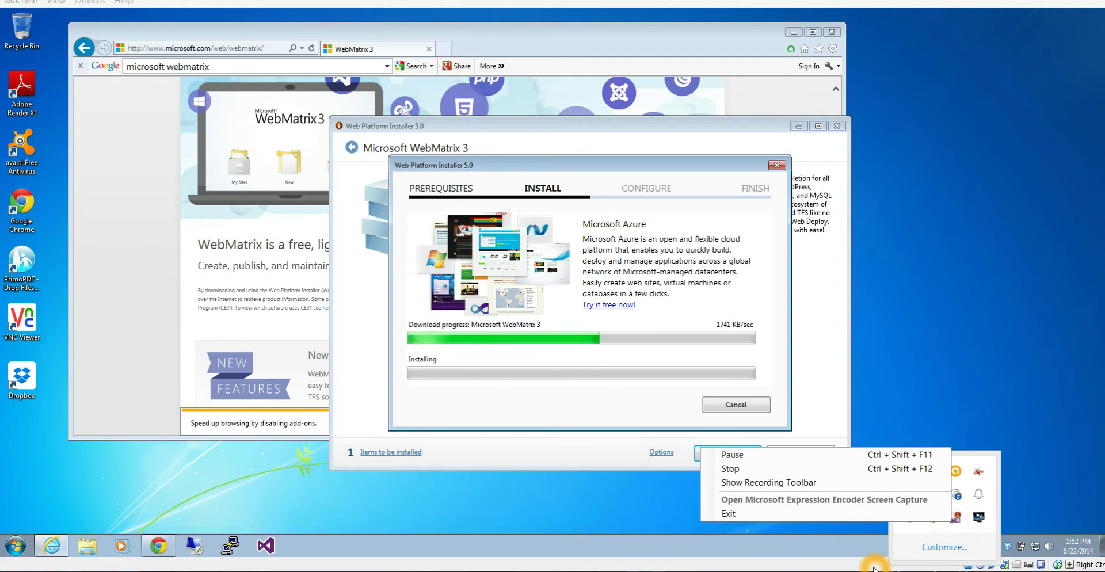
left_click(806, 483)
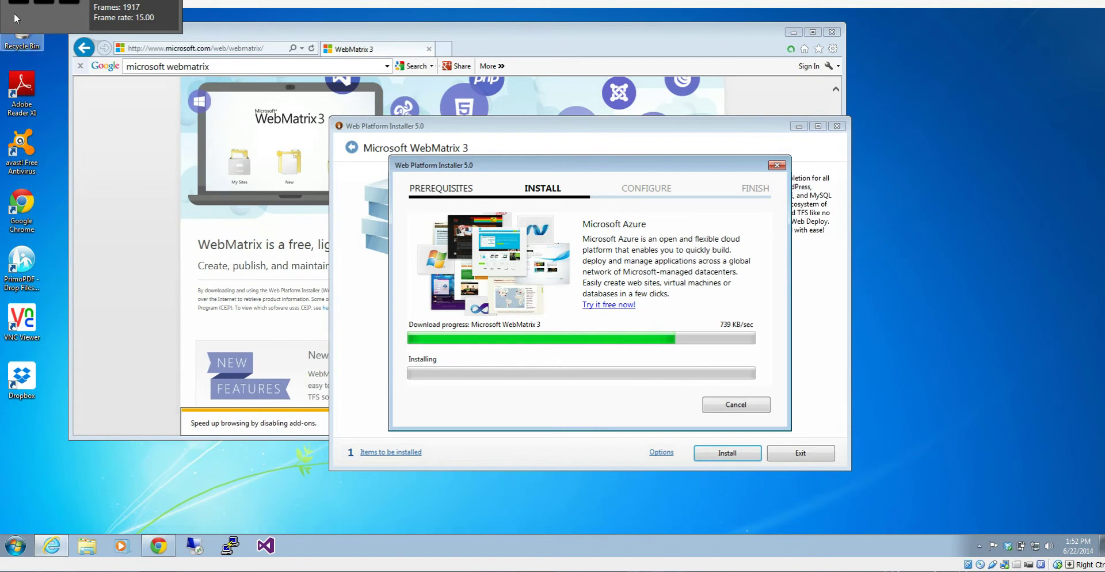
left_click(36, 36)
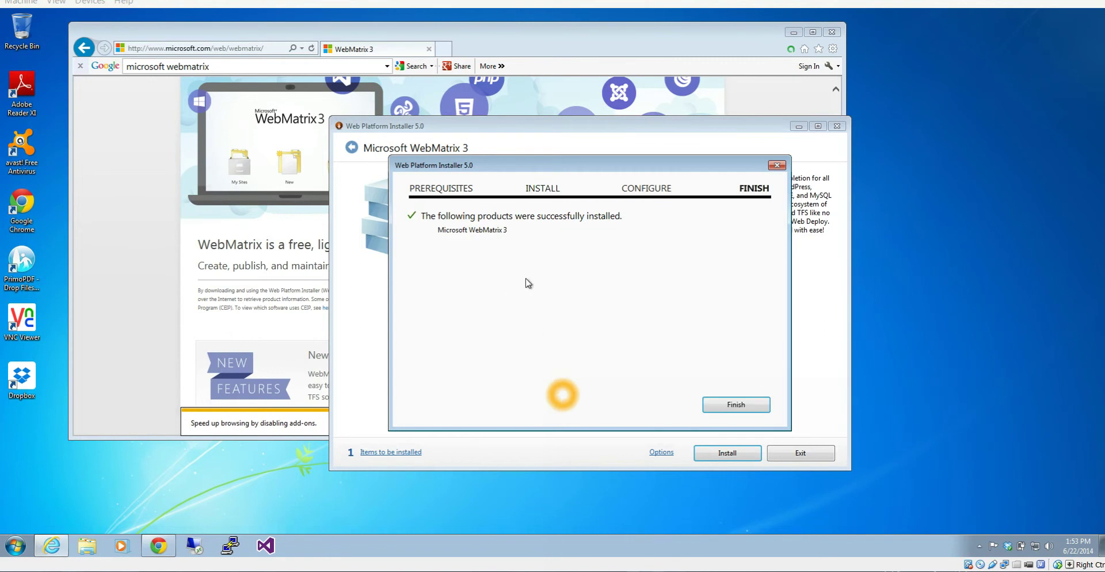
Step: Finish the WebMatrix 3 installation, exit the Web Platform Installer and close the browser window
left_click(749, 406)
left_click(657, 185)
left_click(542, 324)
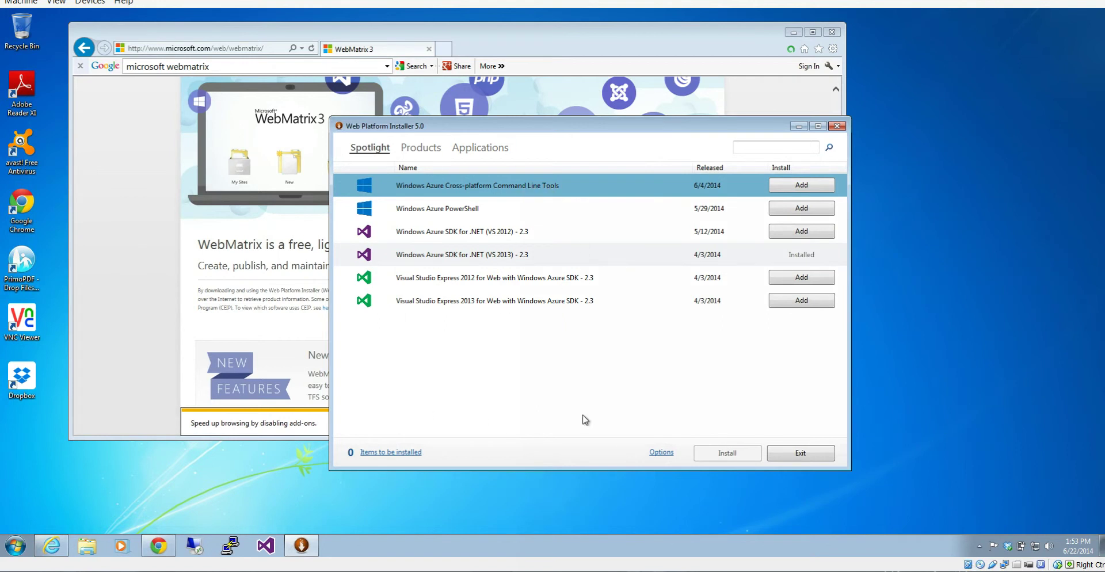
left_click(784, 461)
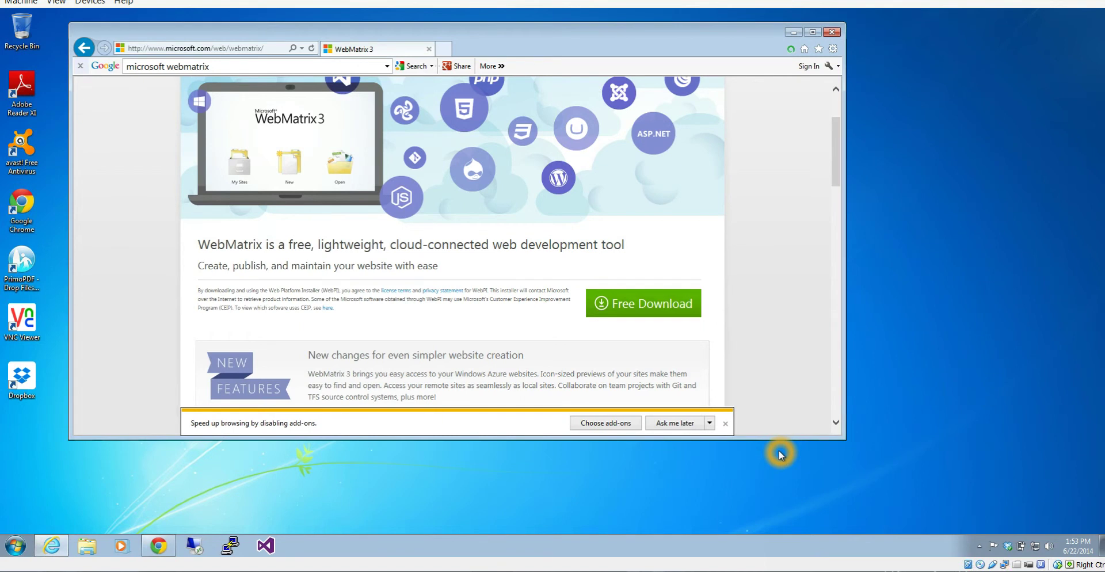
left_click(832, 32)
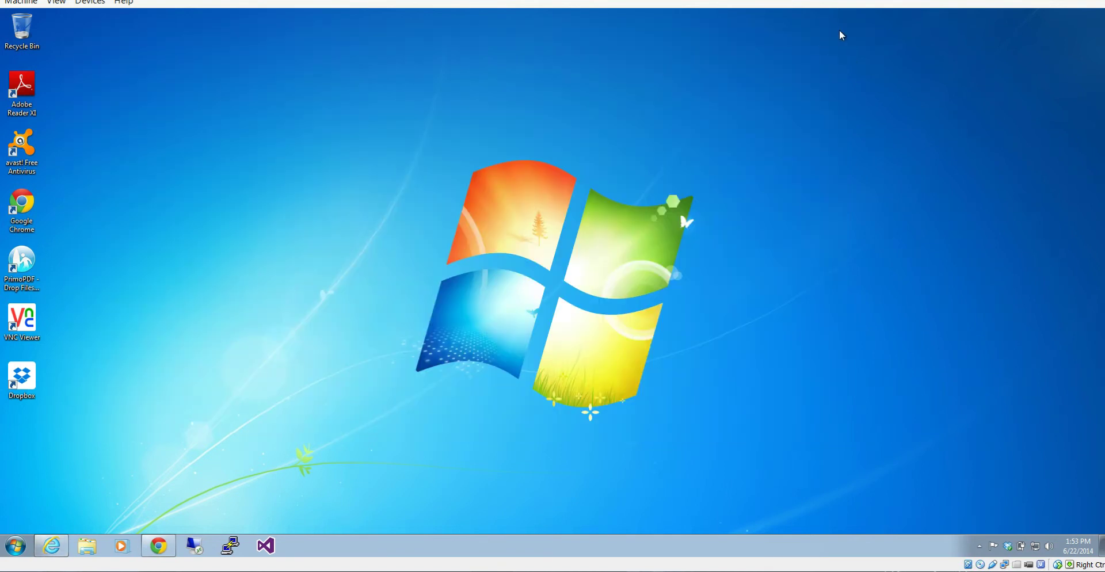
Step: Launch Microsoft WebMatrix from its program folder among the installed programs
left_click(16, 546)
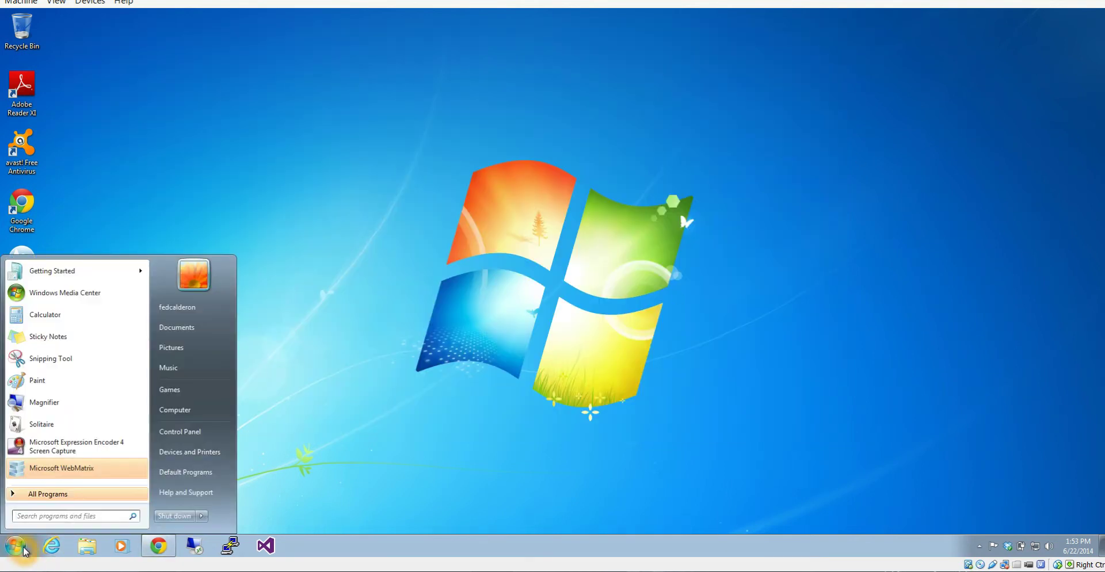
left_click(64, 496)
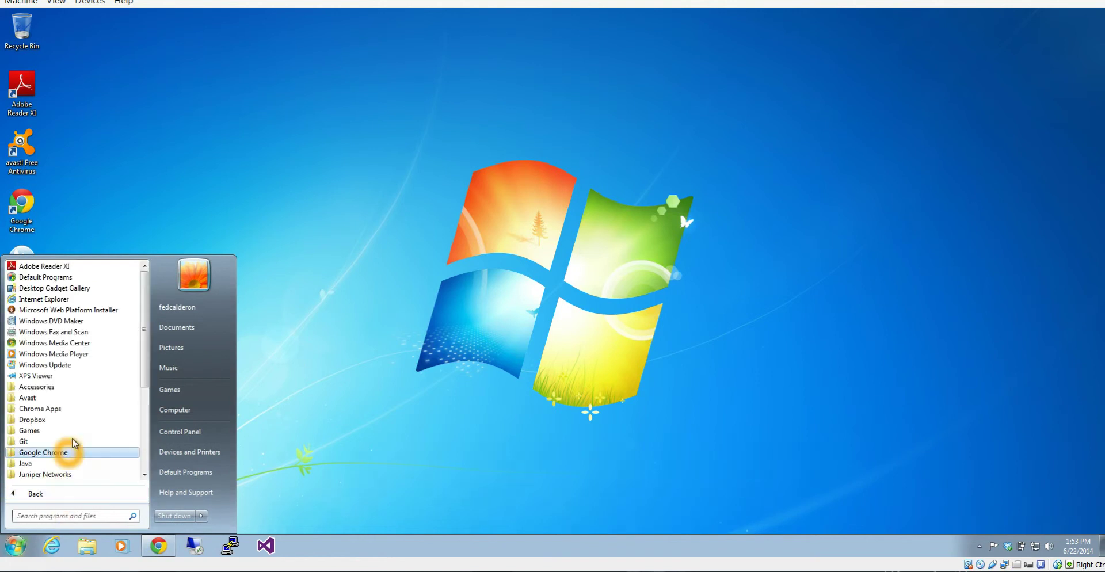
scroll(74, 438, "down", 3)
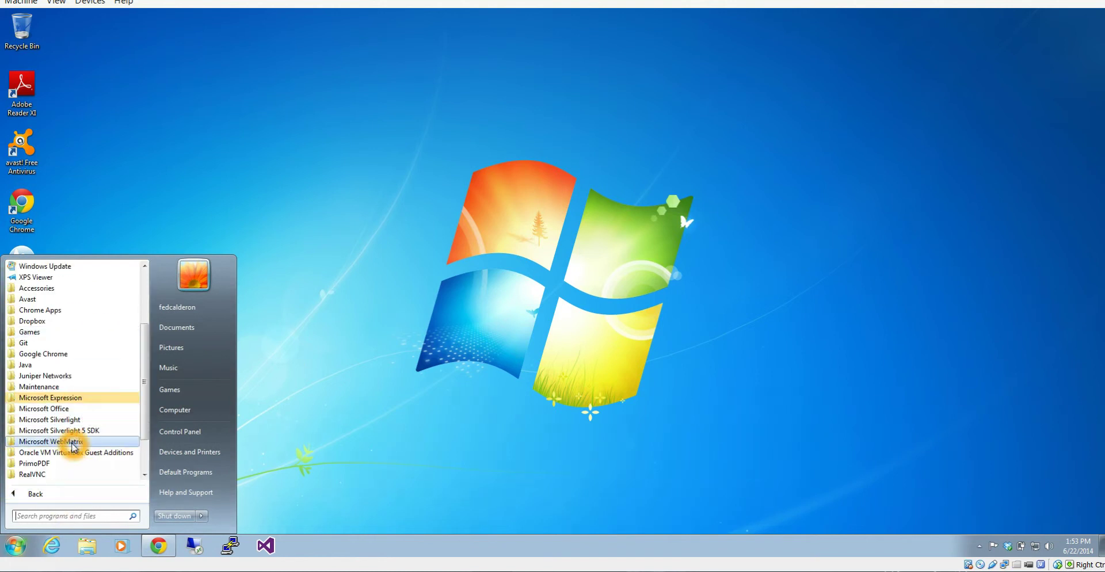
left_click(73, 442)
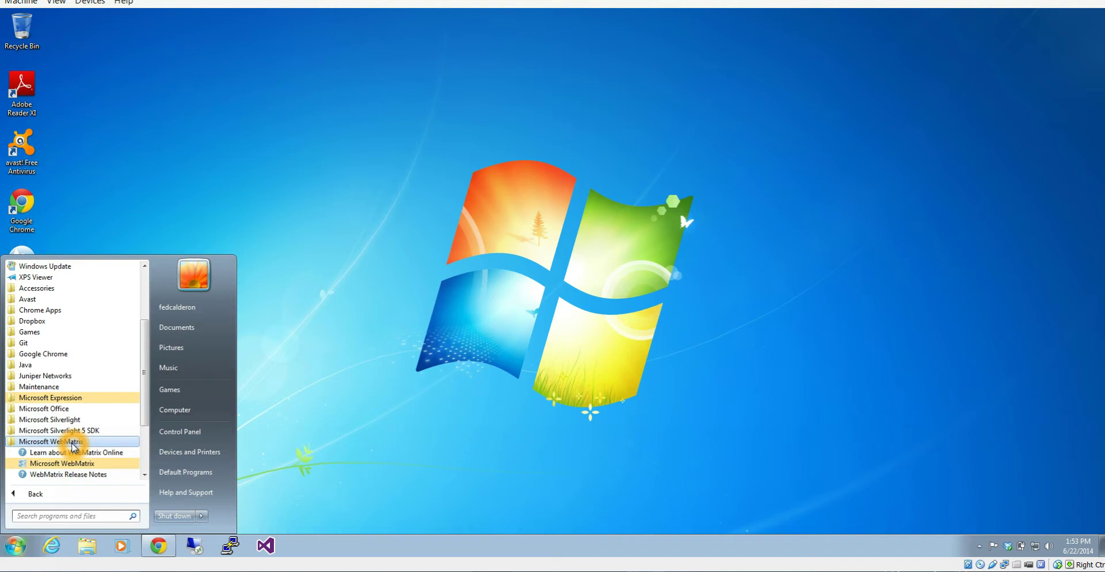
left_click(58, 466)
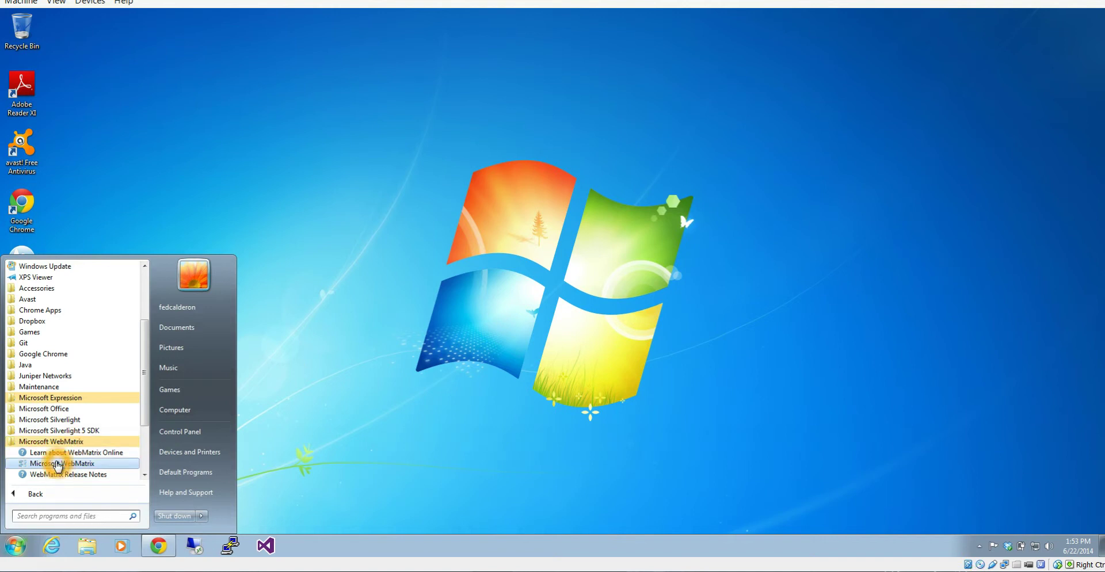
left_click(55, 462)
left_click(366, 380)
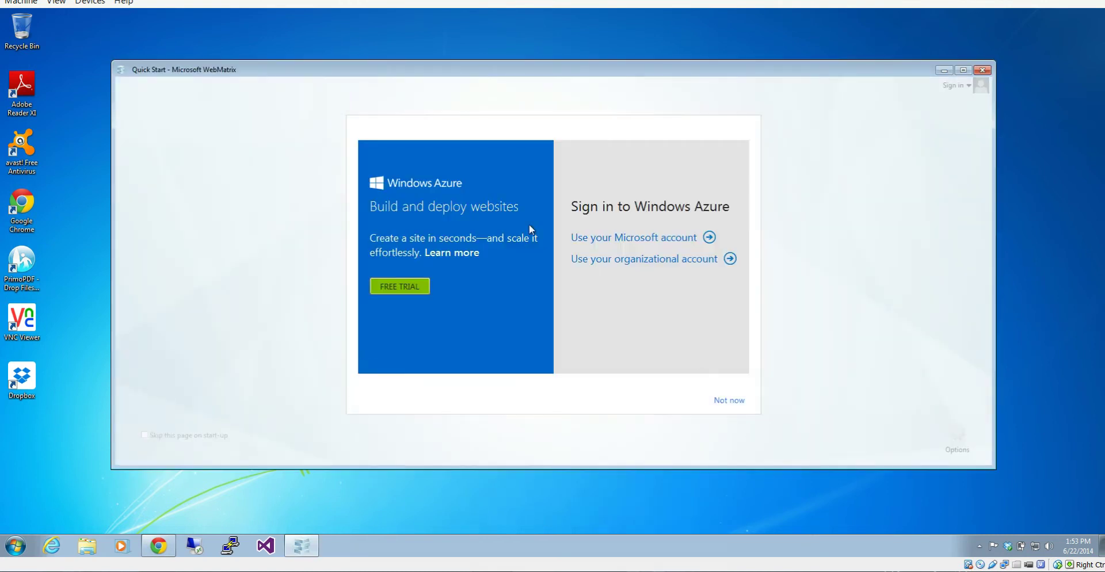
Step: Skip the Windows Azure sign-in for now and go to the WebMatrix 3 quick start page
left_click(437, 122)
left_click(731, 400)
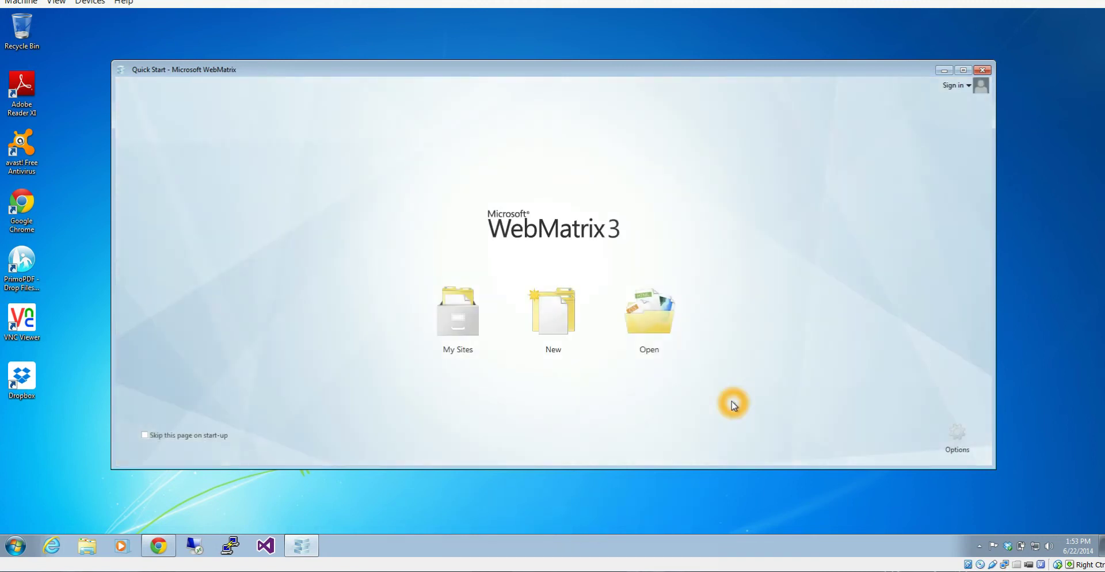
left_click(730, 409)
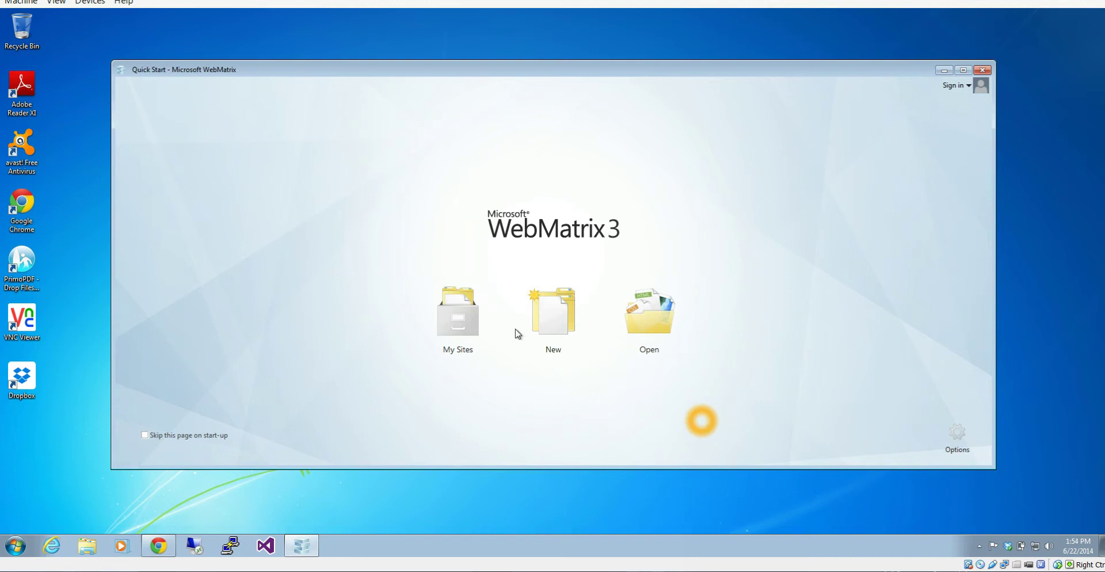
left_click(296, 136)
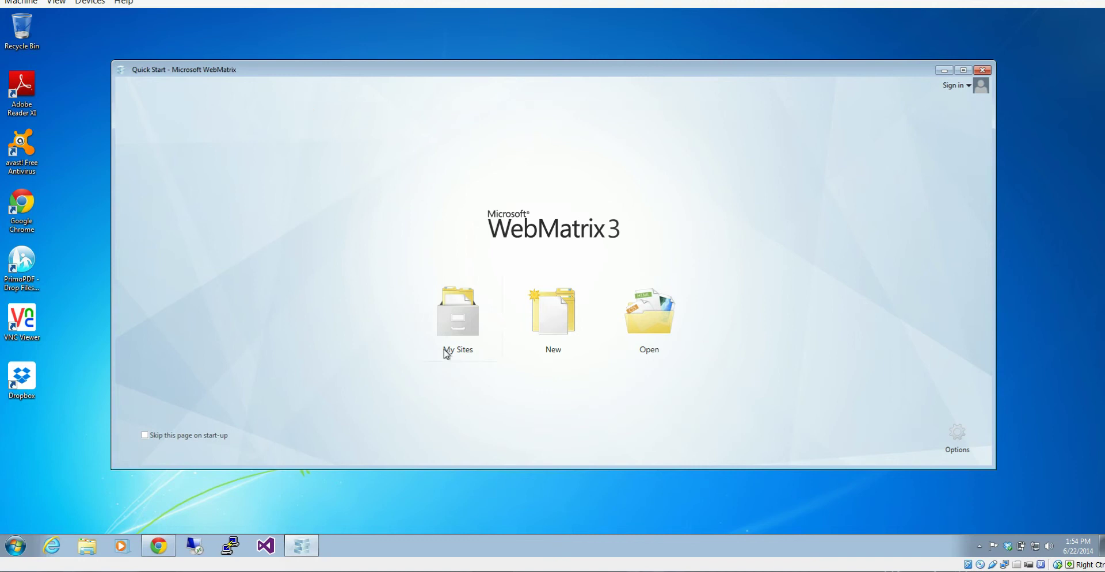
Step: Show the available sources for opening an existing site, including Source Control
left_click(639, 320)
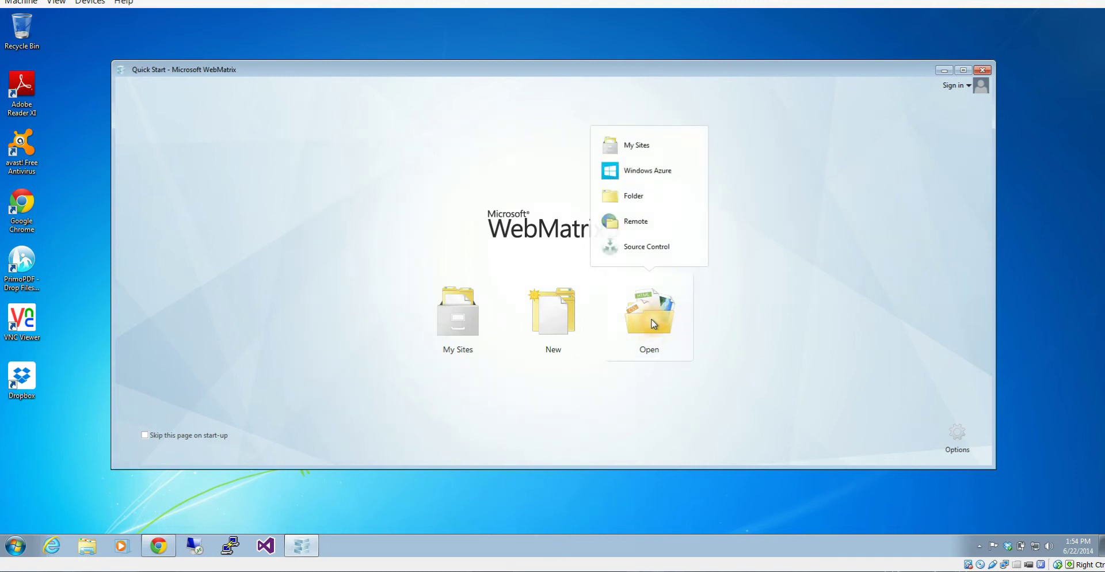
left_click(659, 247)
left_click(665, 248)
left_click(679, 262)
left_click(851, 474)
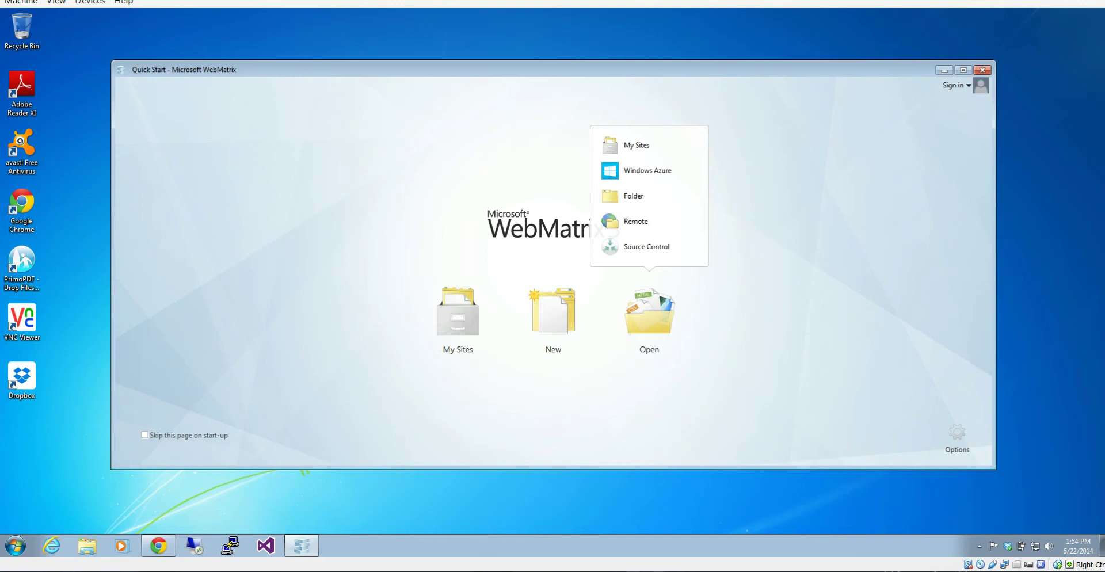
left_click(979, 546)
right_click(955, 517)
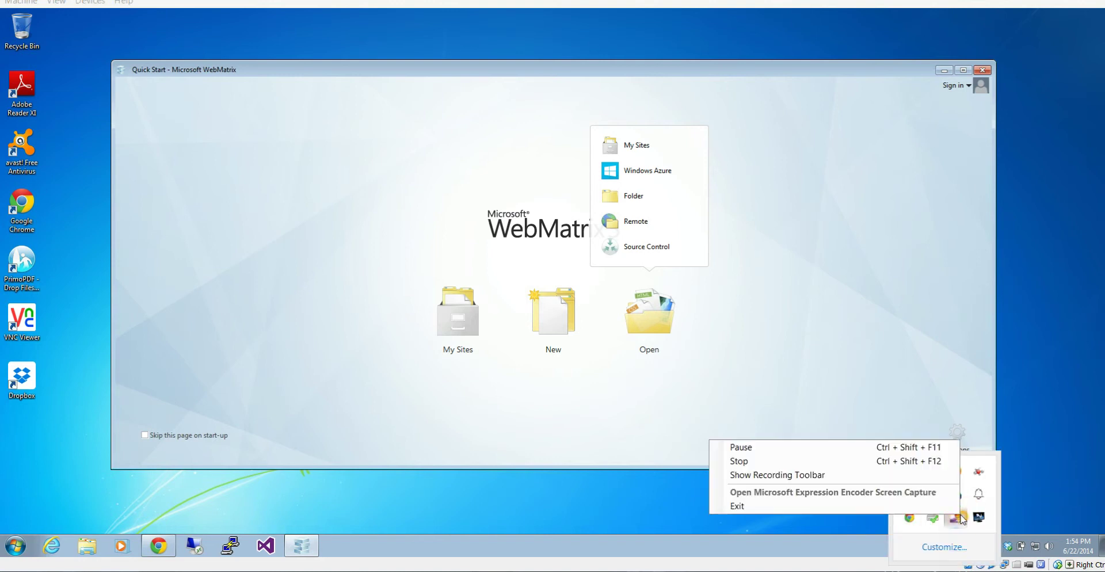
left_click(893, 449)
left_click(504, 412)
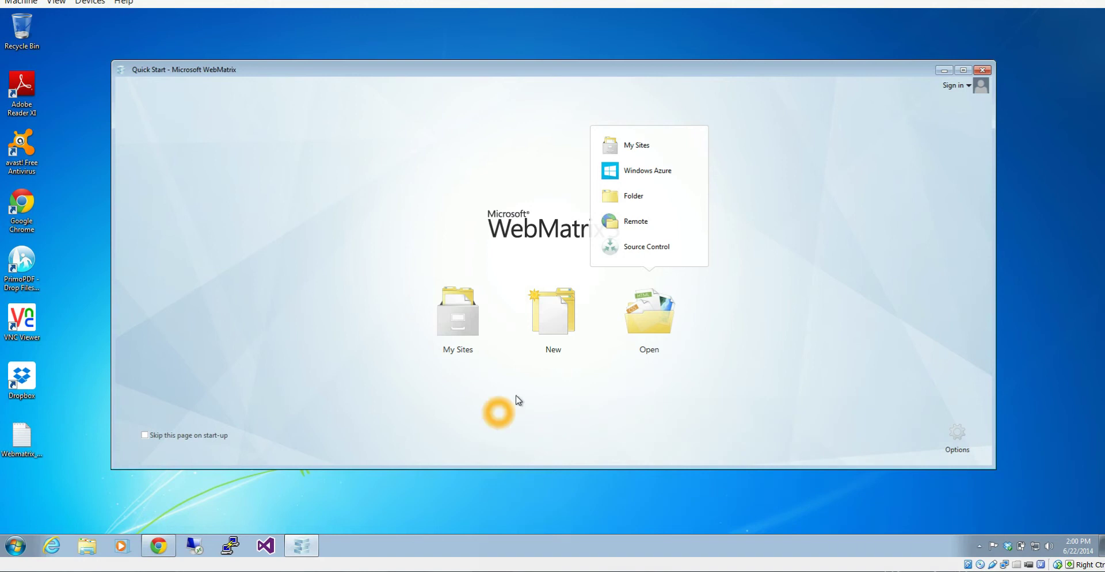
left_click(488, 305)
left_click(474, 311)
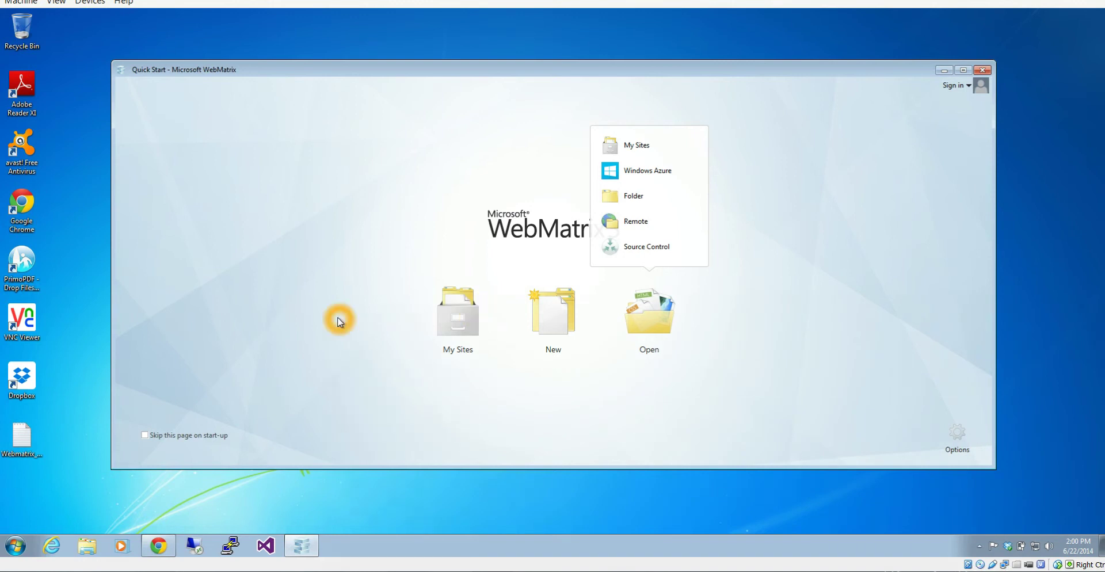
left_click_drag(340, 320, 325, 363)
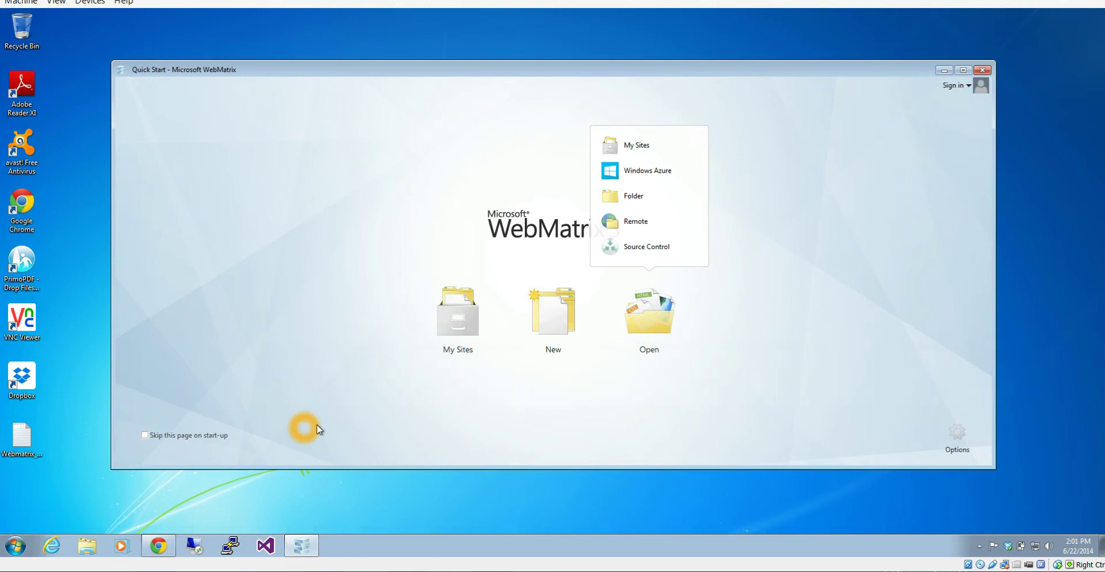
Step: Switch to Chrome and open the Intro to Computer Programming course page from the Courses at NCS list
left_click(161, 549)
left_click(359, 279)
left_click(338, 280)
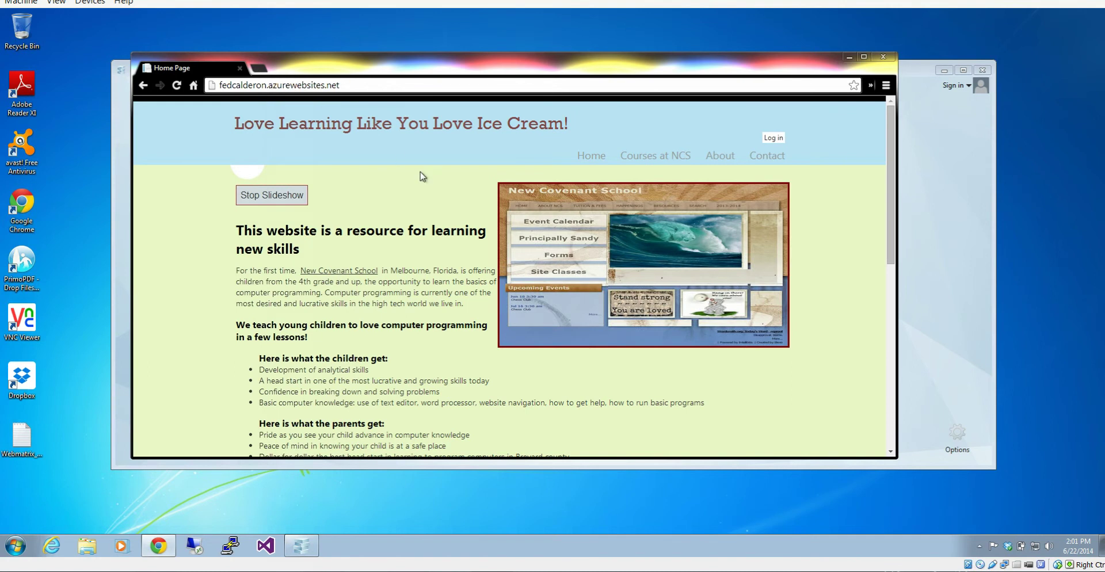
left_click(669, 153)
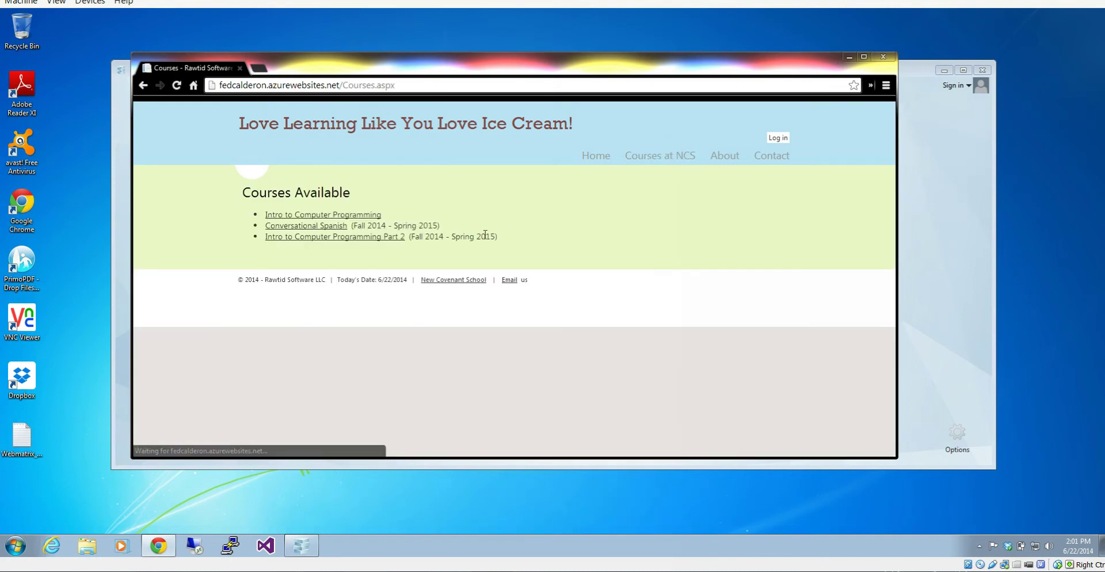
left_click(366, 216)
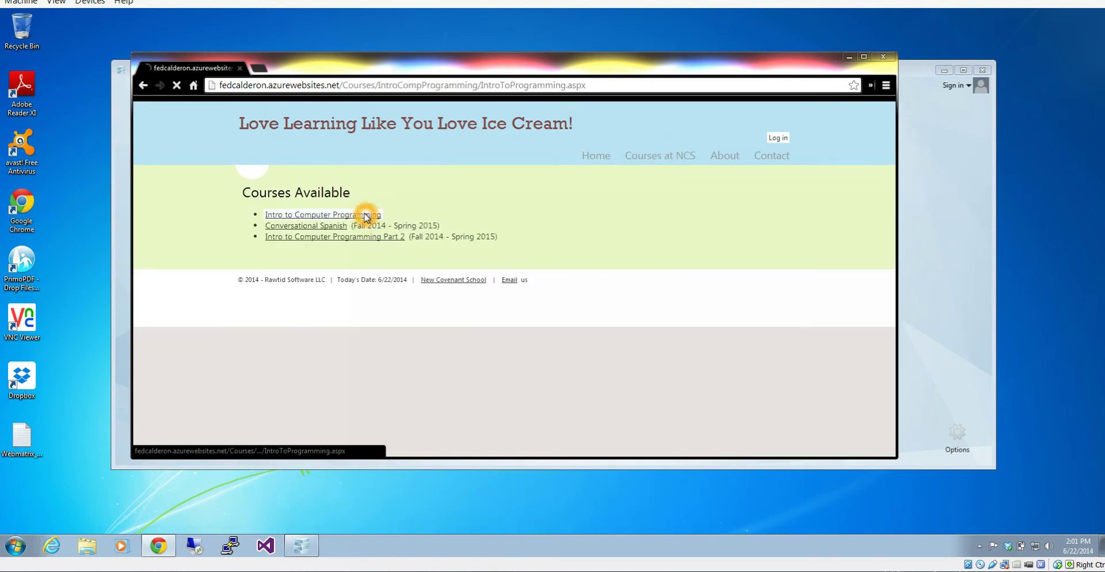
scroll(518, 275, "down", 7)
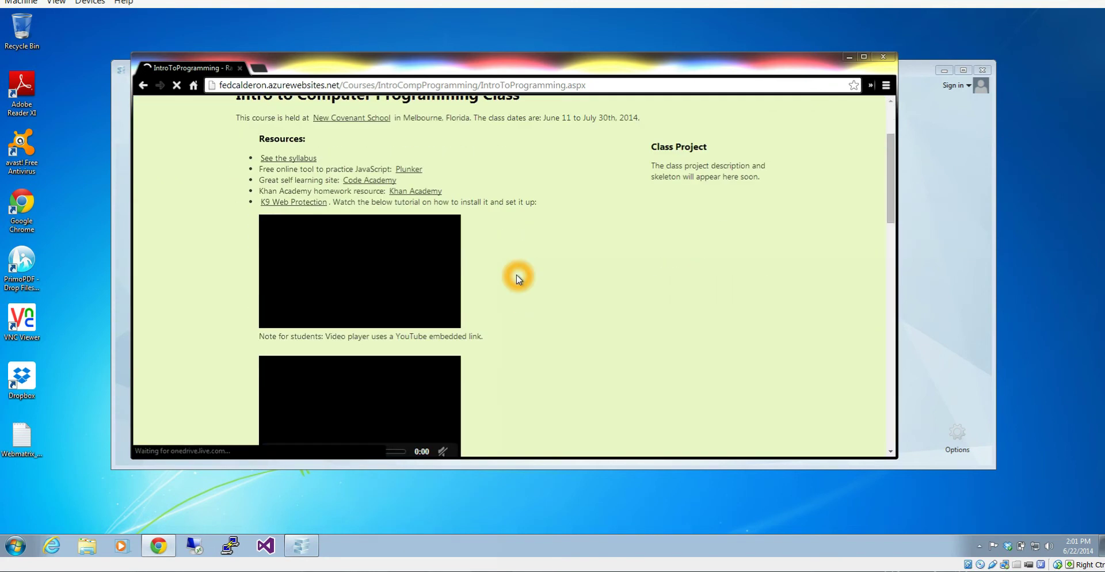
scroll(518, 279, "down", 3)
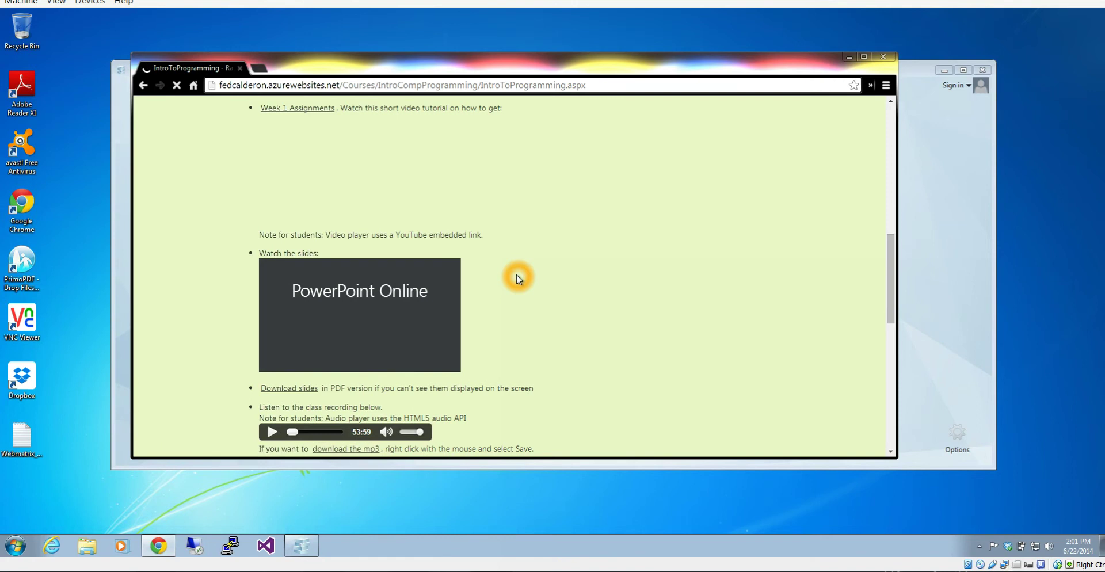
scroll(518, 279, "down", 5)
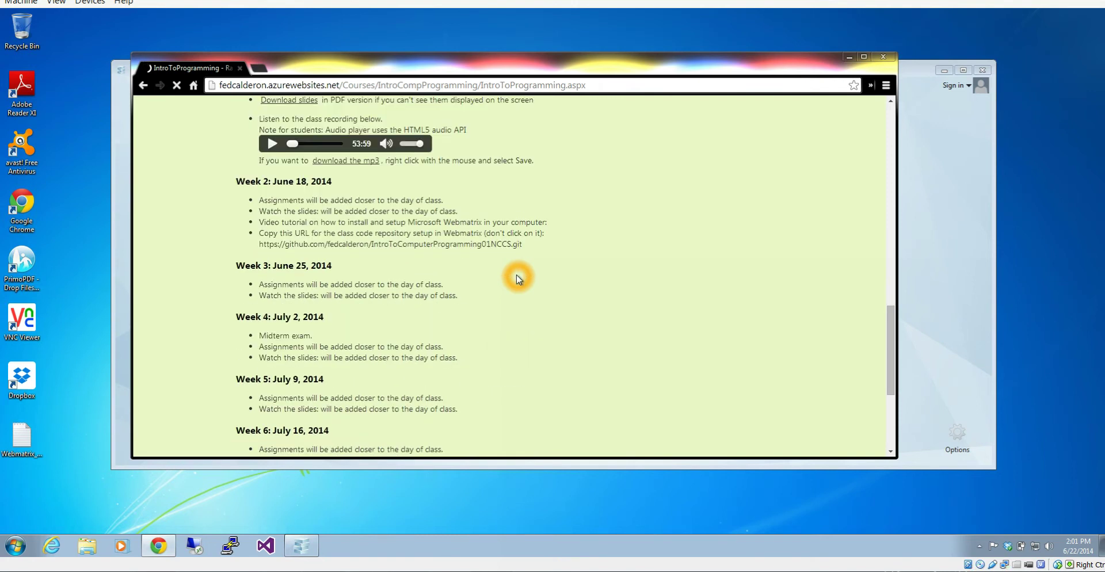
Step: Examine the Week 2: June 18, 2014 items, especially the class code repository URL for WebMatrix
left_click(238, 189)
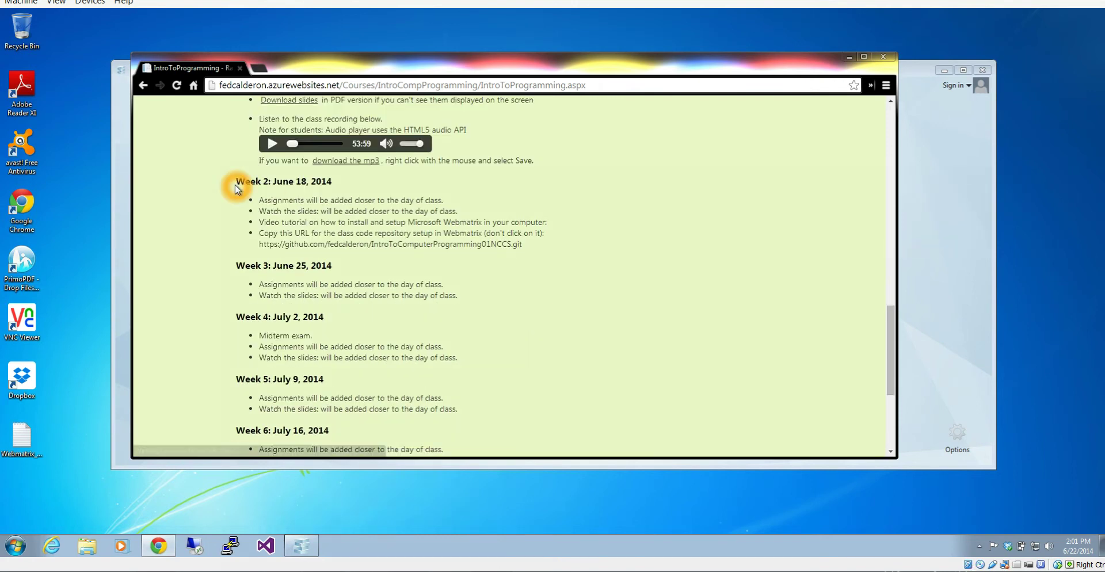
left_click_drag(238, 189, 527, 242)
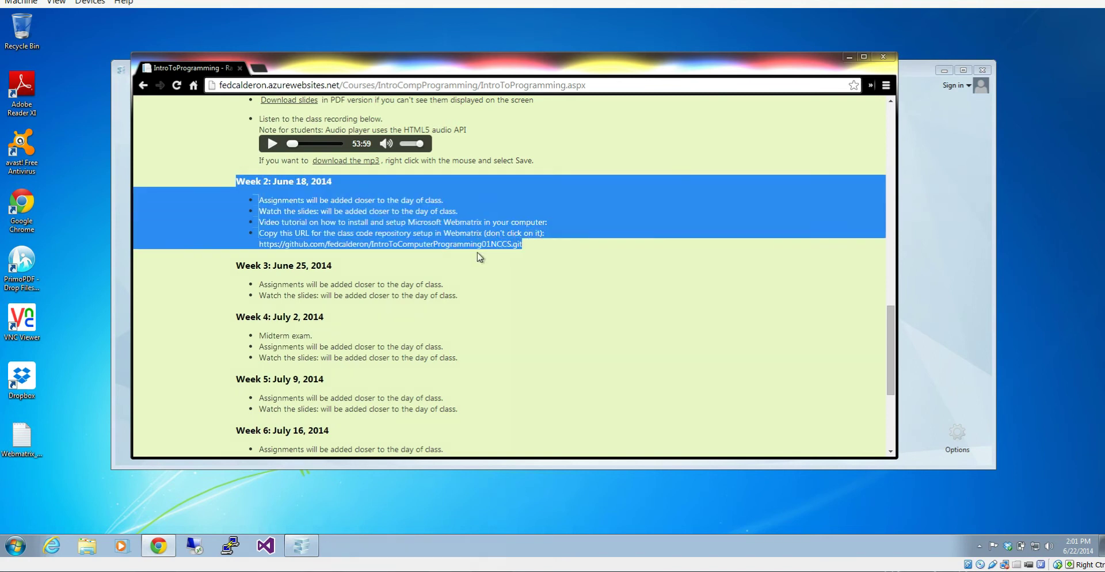
left_click(480, 255)
left_click(262, 236)
left_click(259, 233)
left_click(262, 233)
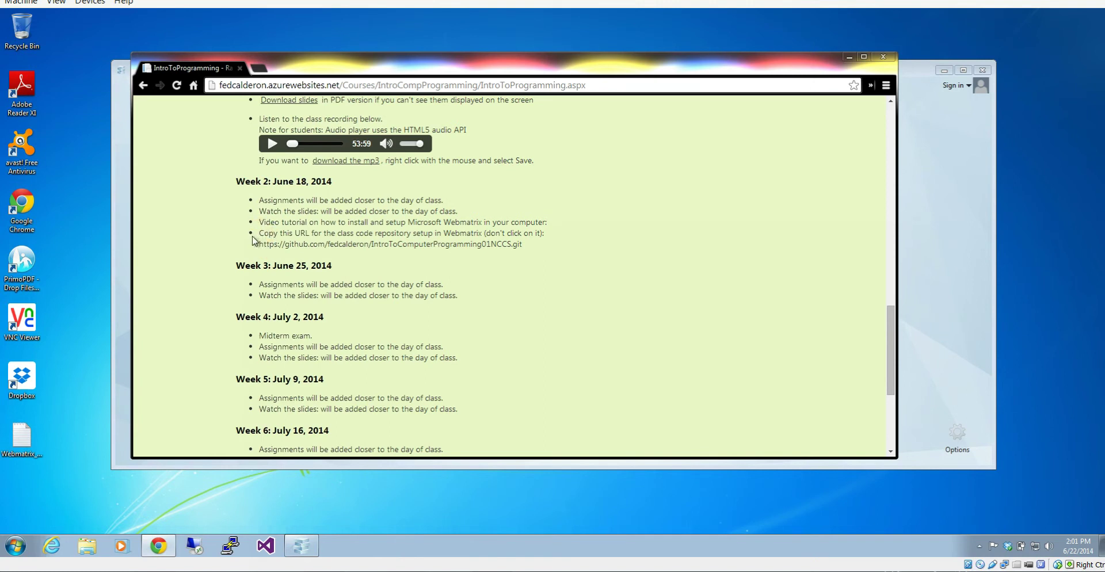
left_click(304, 245)
left_click(304, 244)
left_click(313, 241)
left_click(396, 240)
left_click(420, 237)
left_click(441, 240)
left_click(478, 247)
left_click(445, 242)
left_click(404, 242)
Step: Copy the class repository URL ending in IntroToComputerProgramming01NCCS.git from the Week 2 section and minimize the browser
left_click_drag(259, 244, 517, 244)
right_click(517, 245)
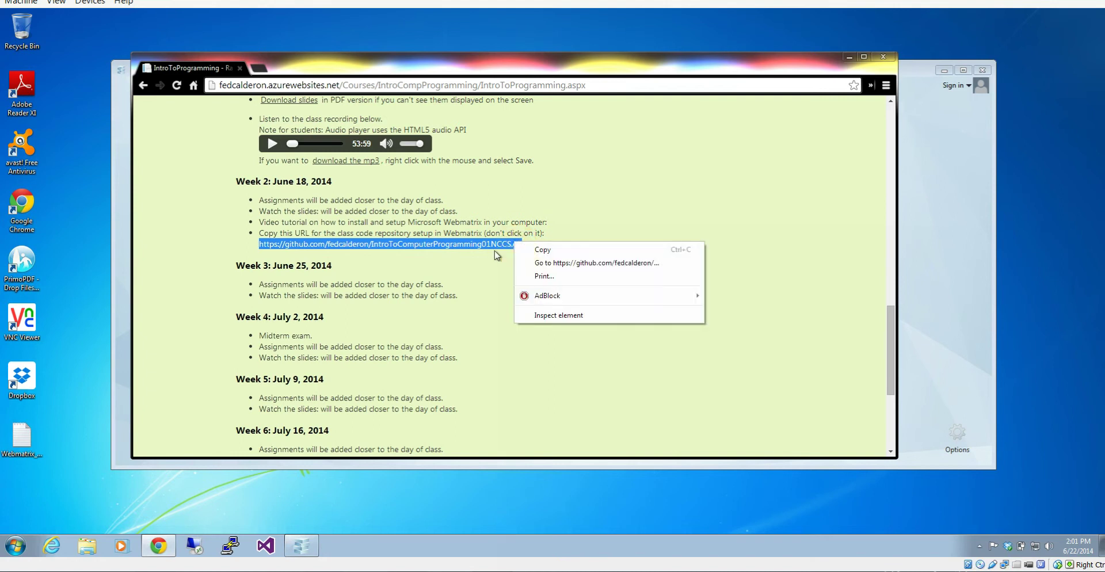
left_click(536, 254)
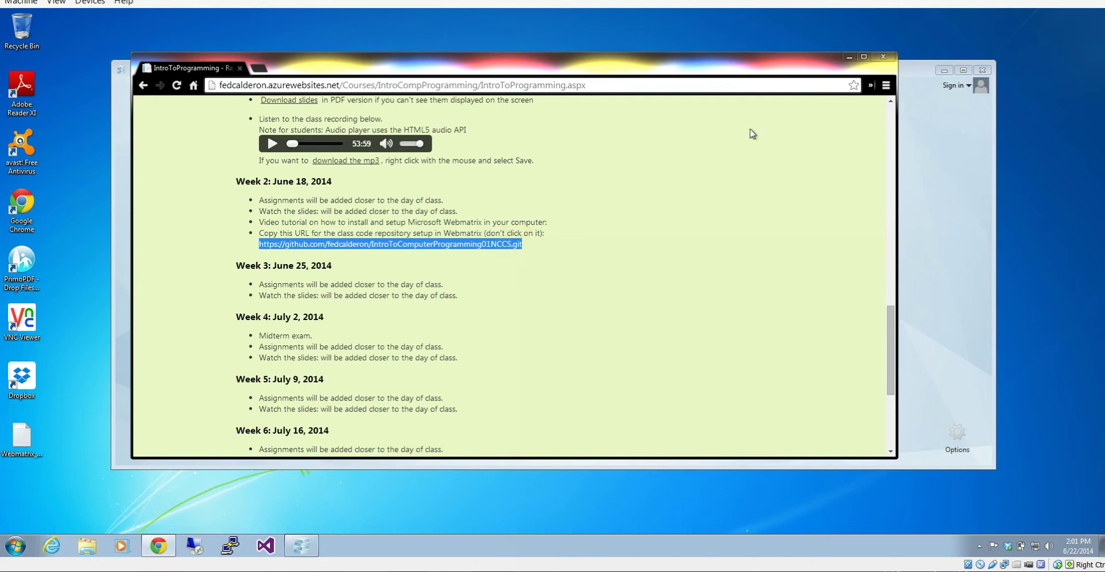
left_click(851, 59)
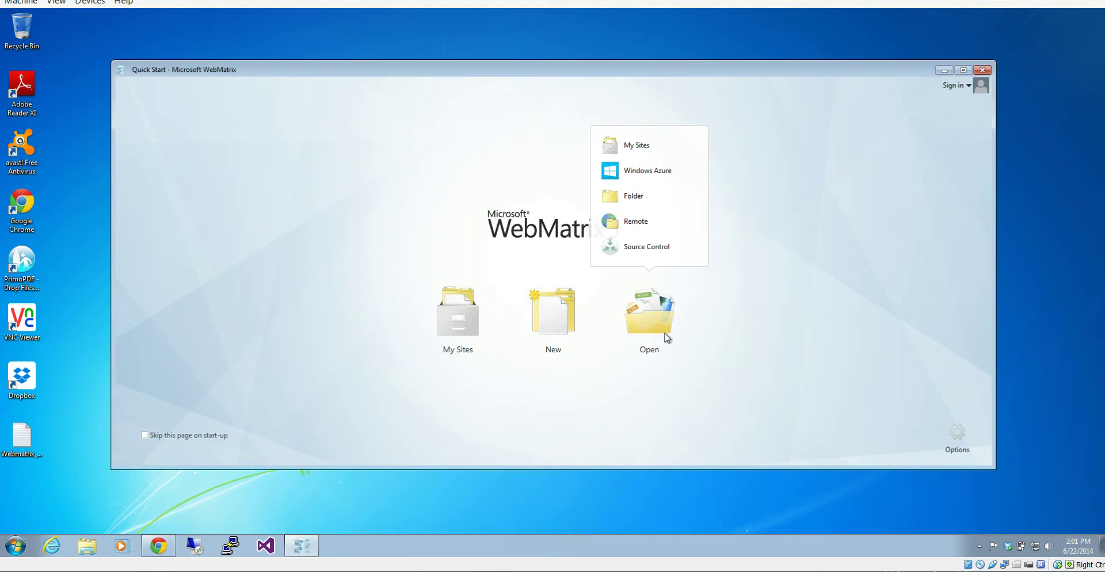
Step: Choose to open a site from Source Control in WebMatrix, using Git as the source control system
left_click(651, 254)
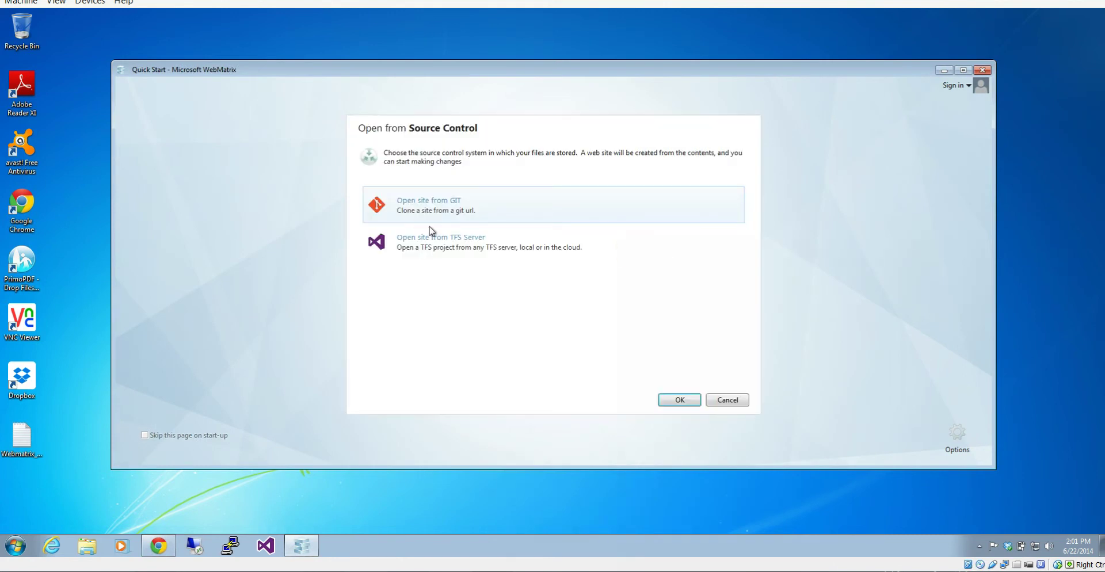
left_click(420, 210)
left_click(476, 208)
left_click(668, 324)
left_click(677, 401)
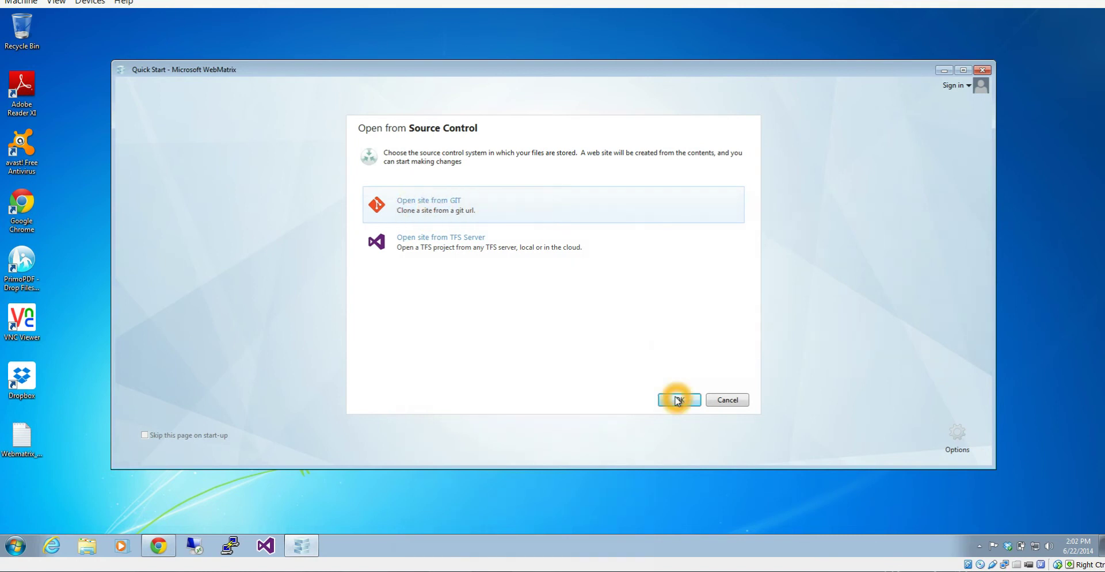
left_click(515, 277)
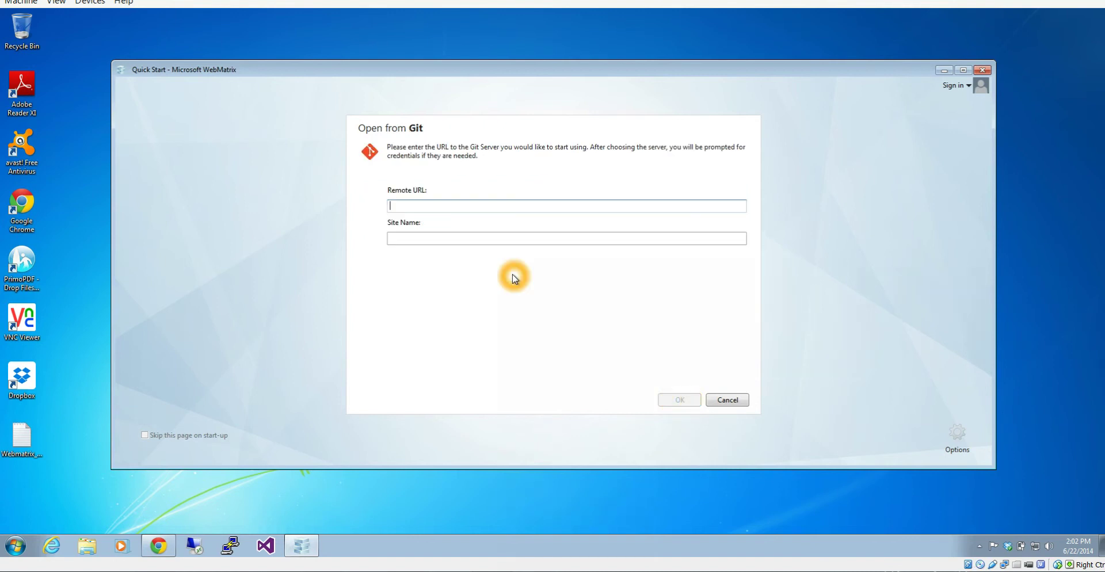
Step: Paste the copied repository address as the remote URL and clone it under the site name IntroToComputerProgramming01NCCS
left_click(483, 203)
right_click(491, 205)
left_click(516, 244)
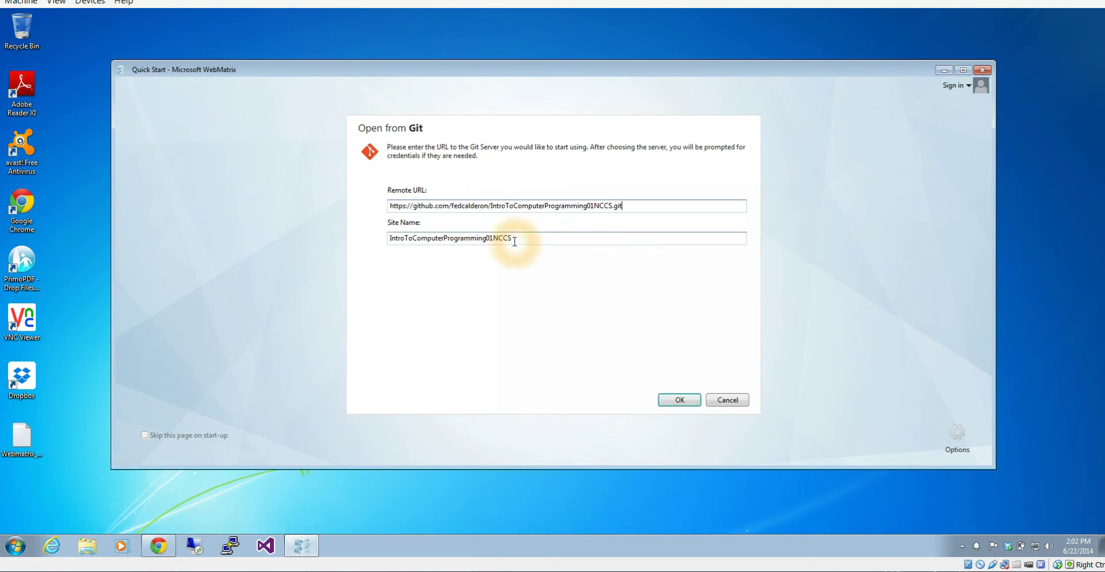
left_click(676, 403)
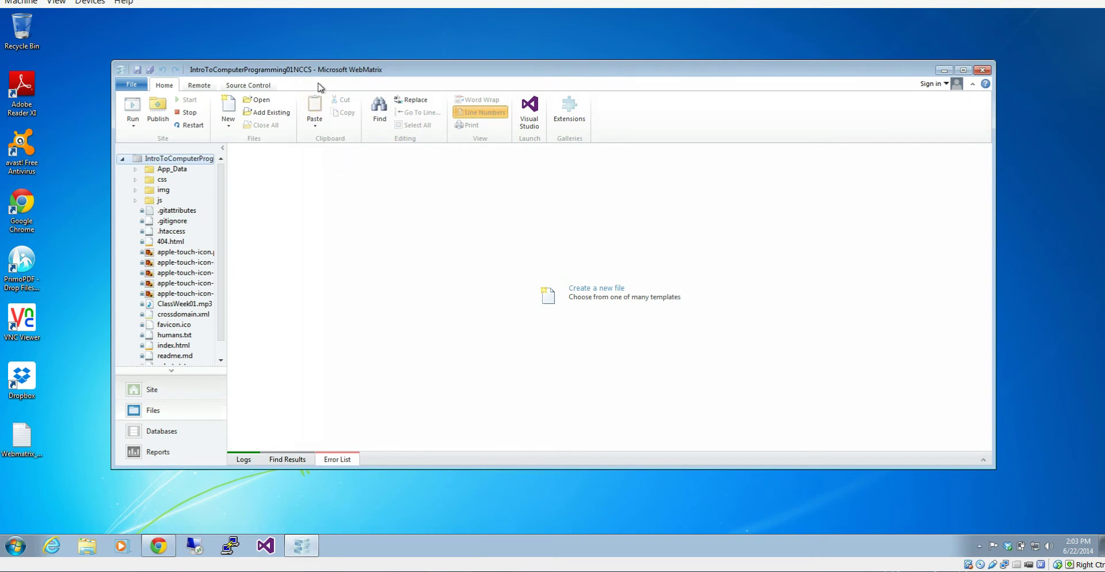
left_click(135, 127)
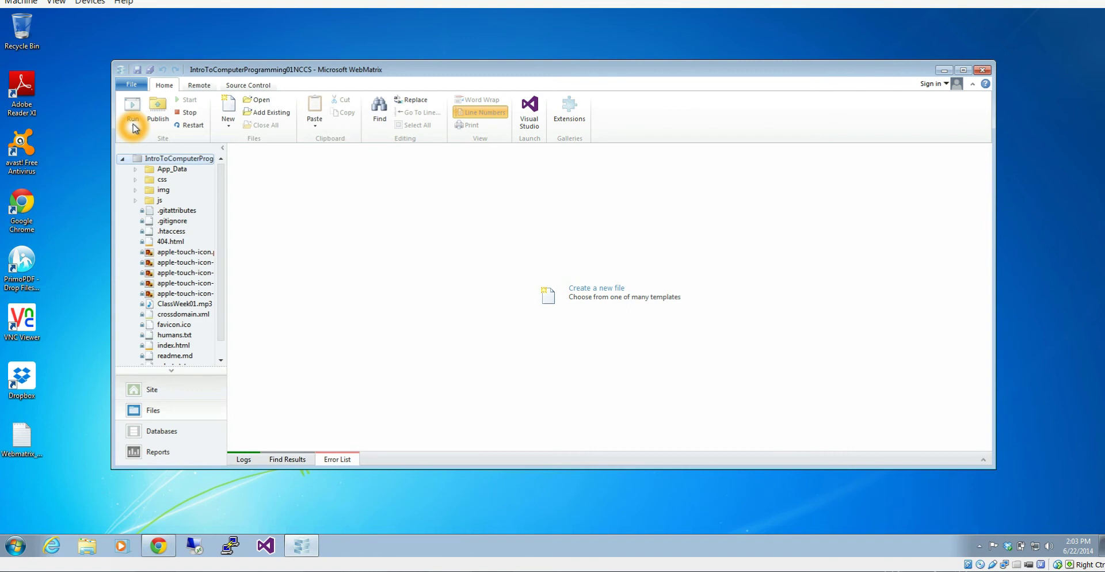
mouse_move(258, 74)
left_mouse_down()
mouse_move(298, 74)
mouse_move(253, 68)
left_mouse_up()
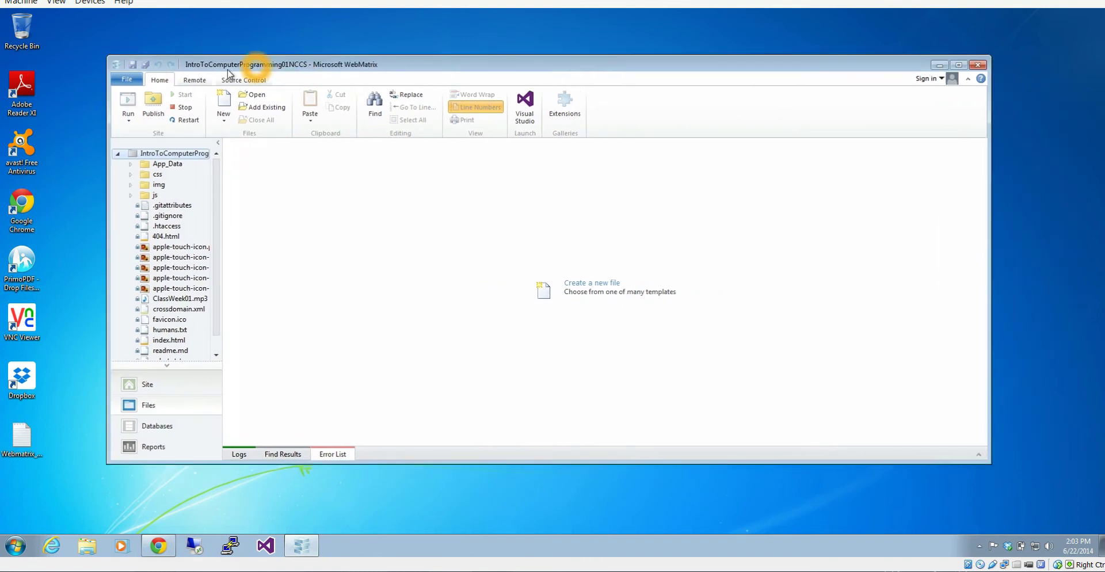
left_click(131, 101)
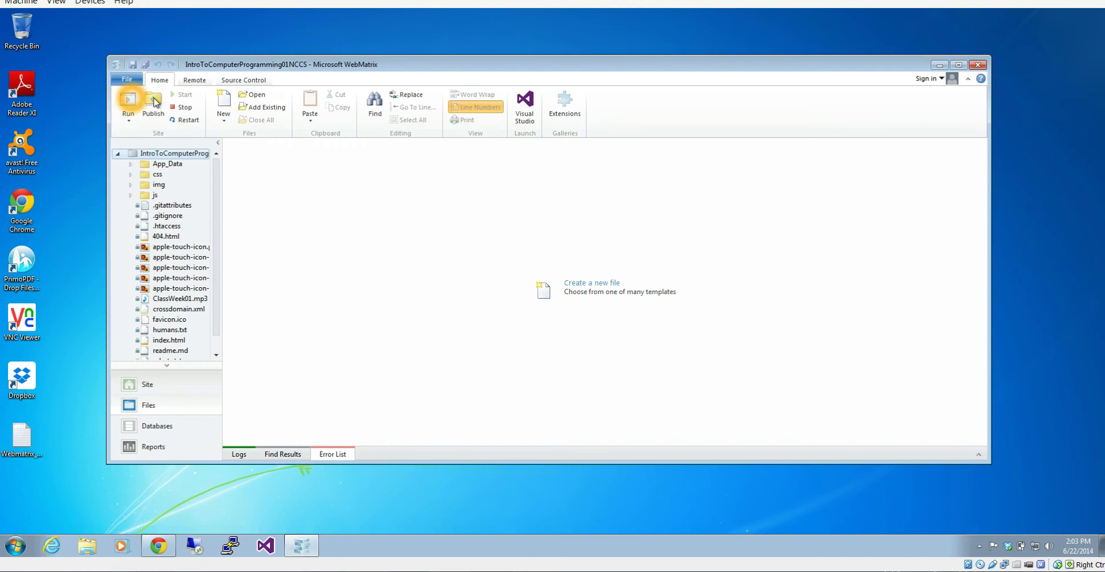
left_click(180, 108)
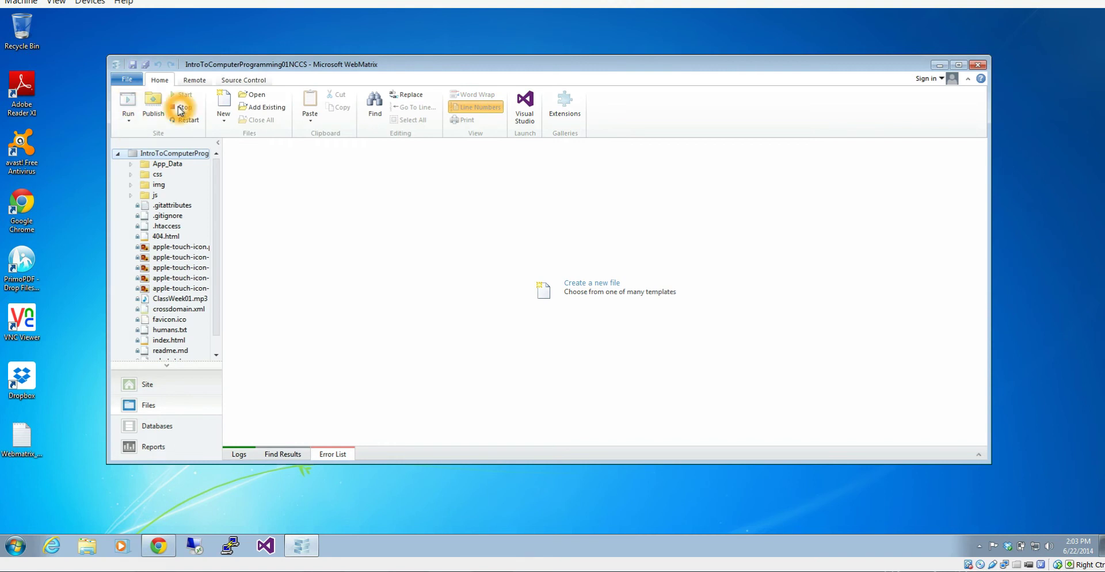
left_click(294, 191)
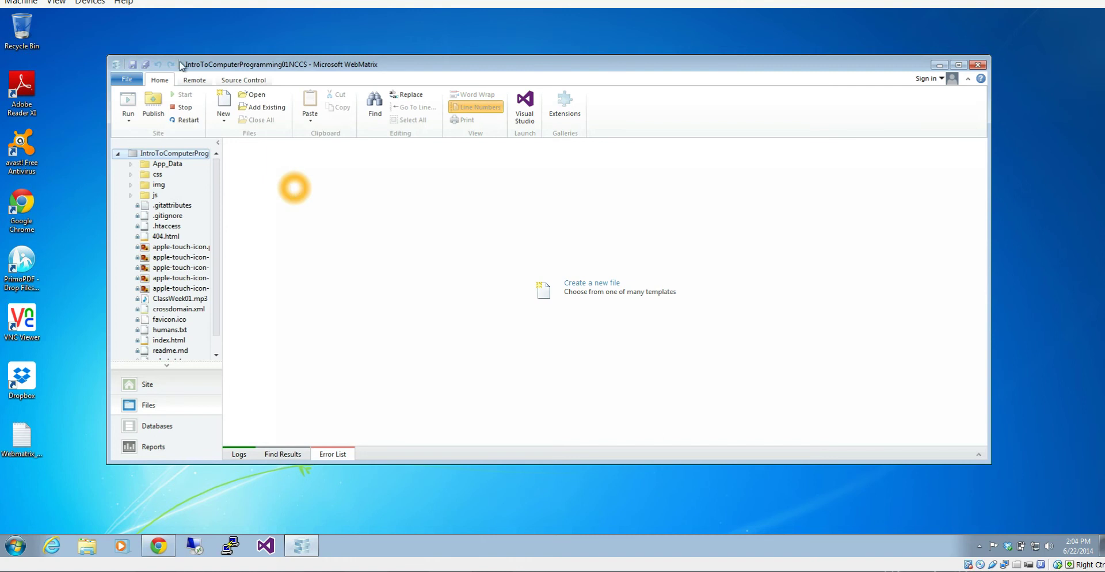
left_click(180, 109)
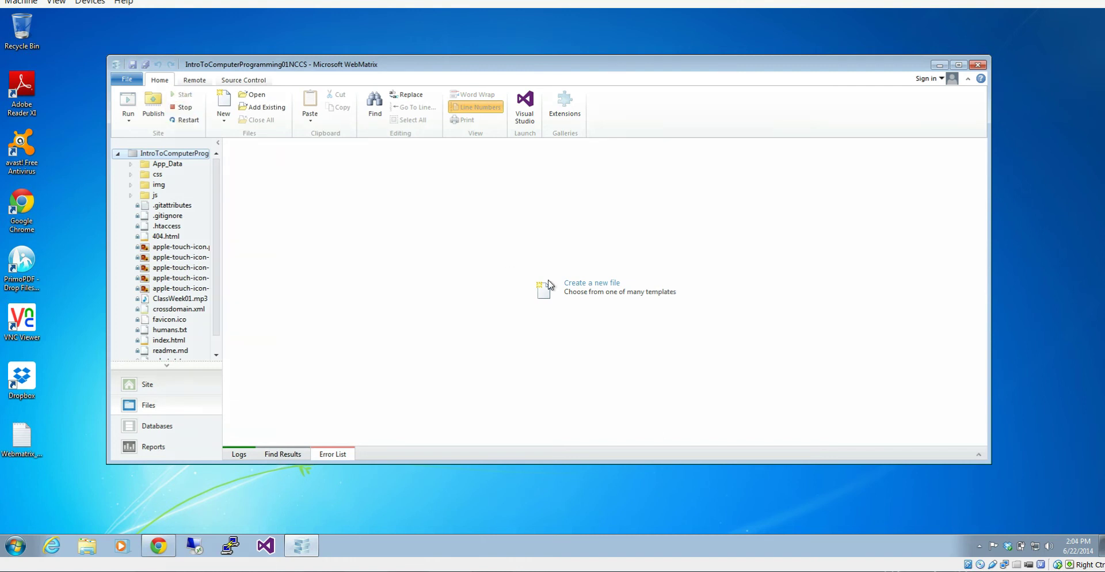
Step: Close WebMatrix and check the hidden notification area icons
left_click(979, 65)
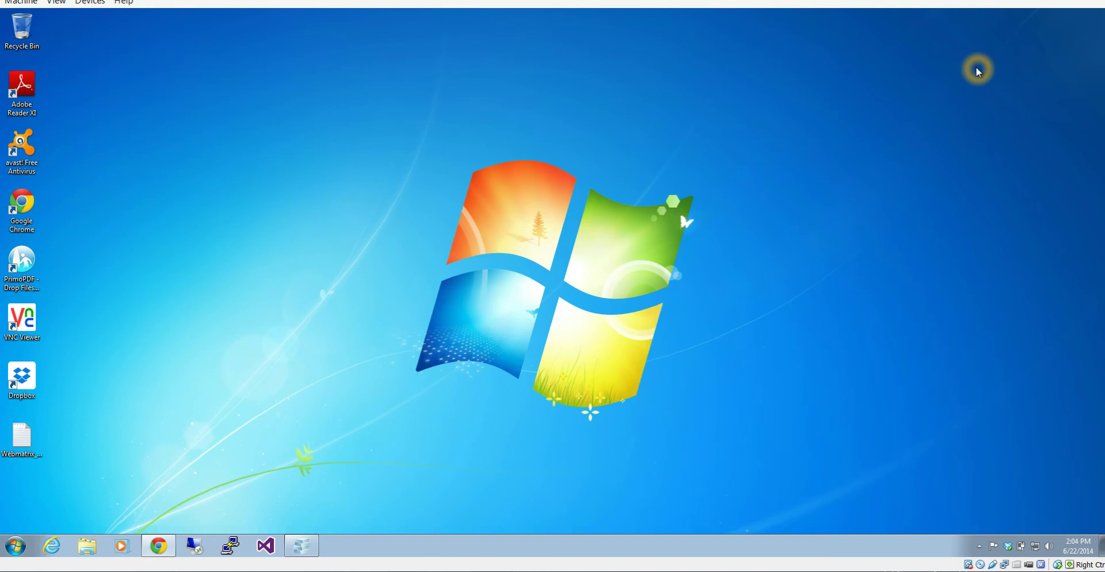
left_click(980, 547)
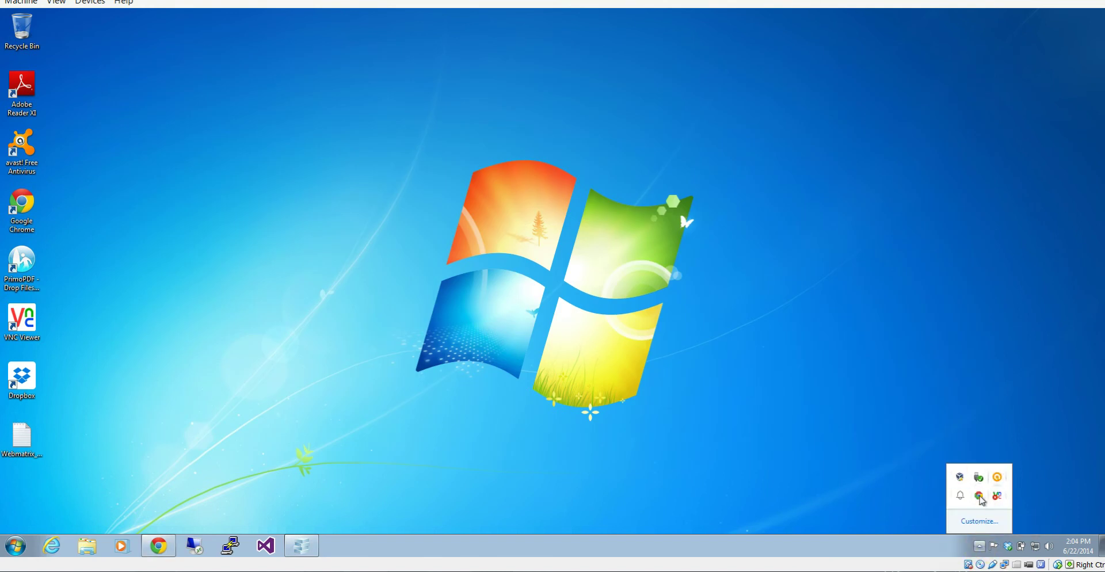
left_click(1004, 494)
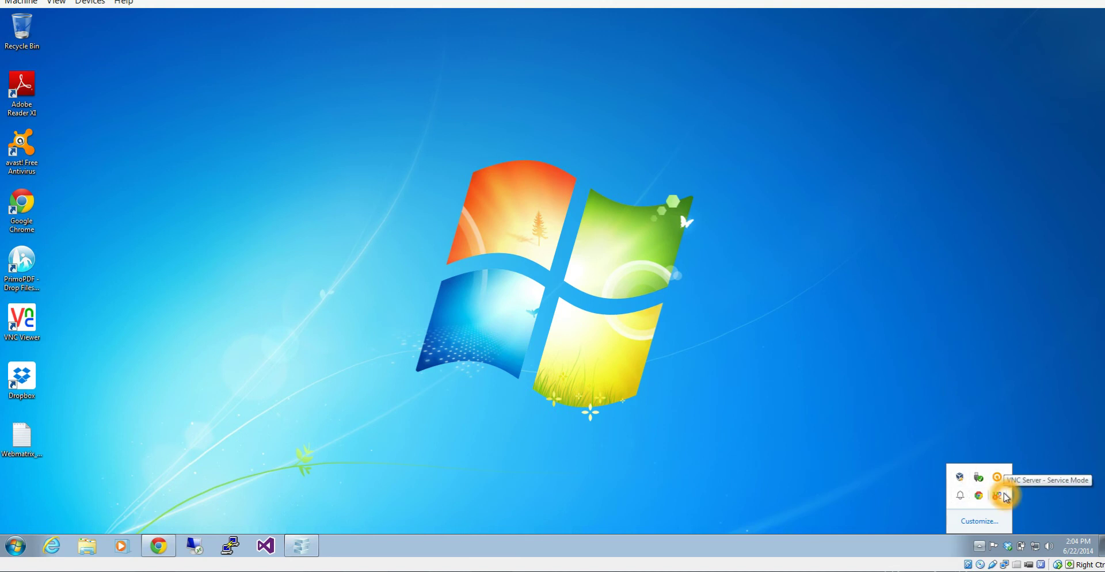
Step: Relaunch Microsoft WebMatrix and reopen the IntroToComputerProgramming01NCCS site from My Sites
left_click(206, 474)
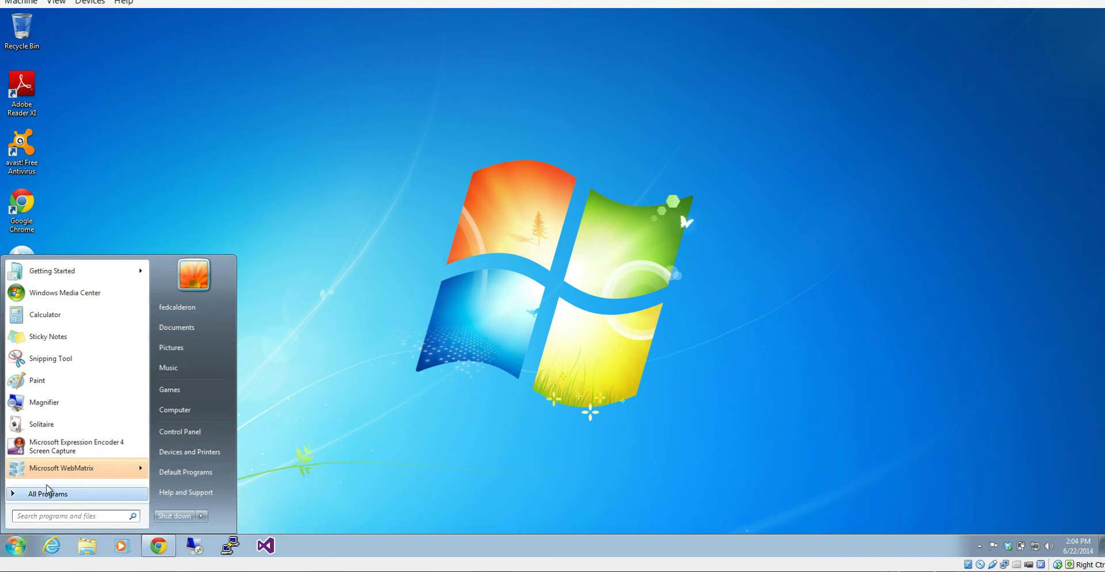
left_click(60, 468)
left_click(409, 330)
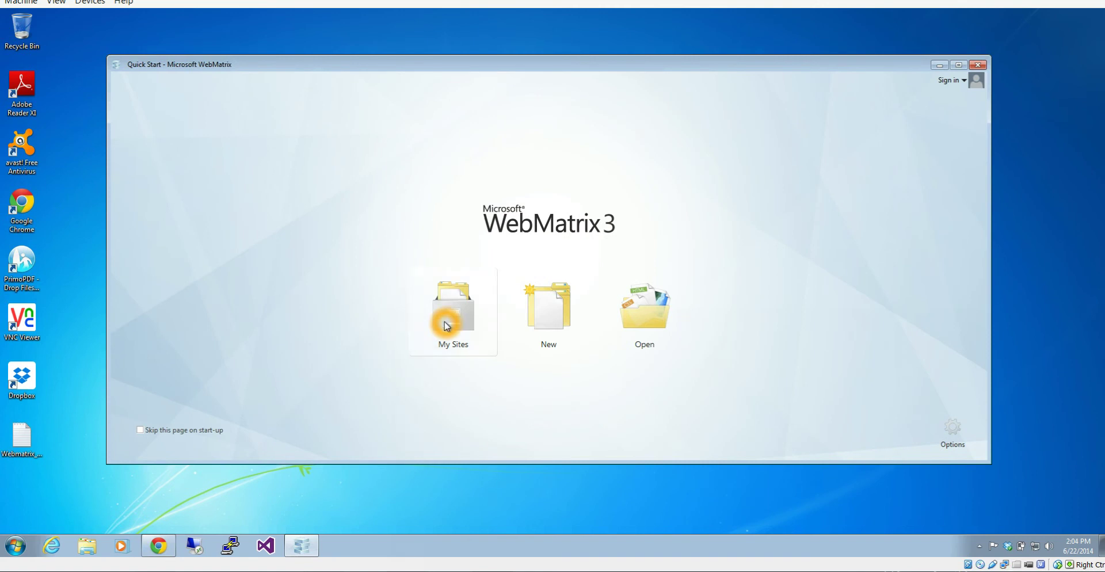
left_click(447, 325)
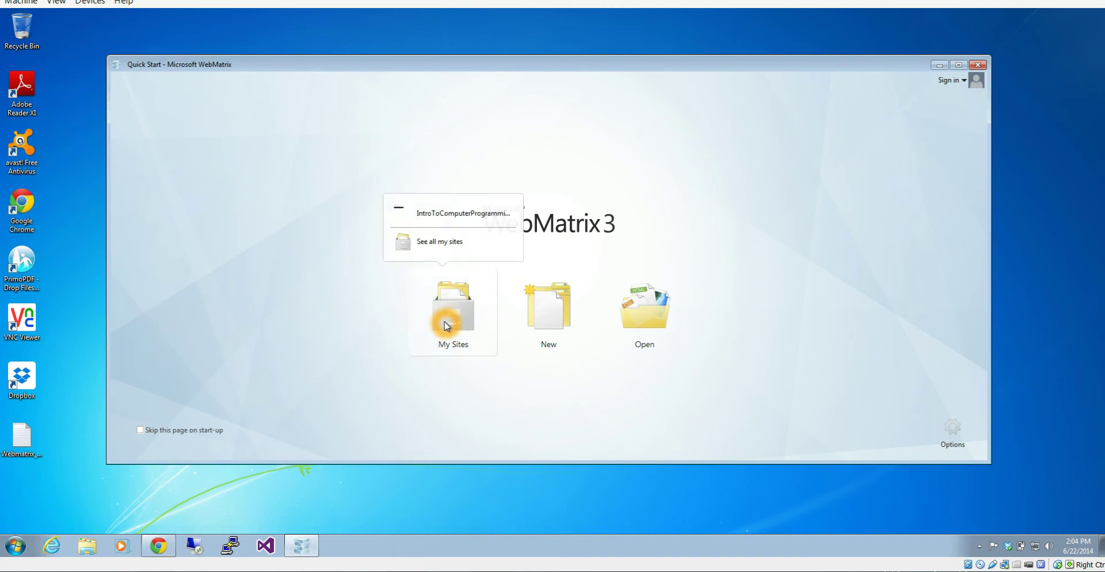
left_click(445, 221)
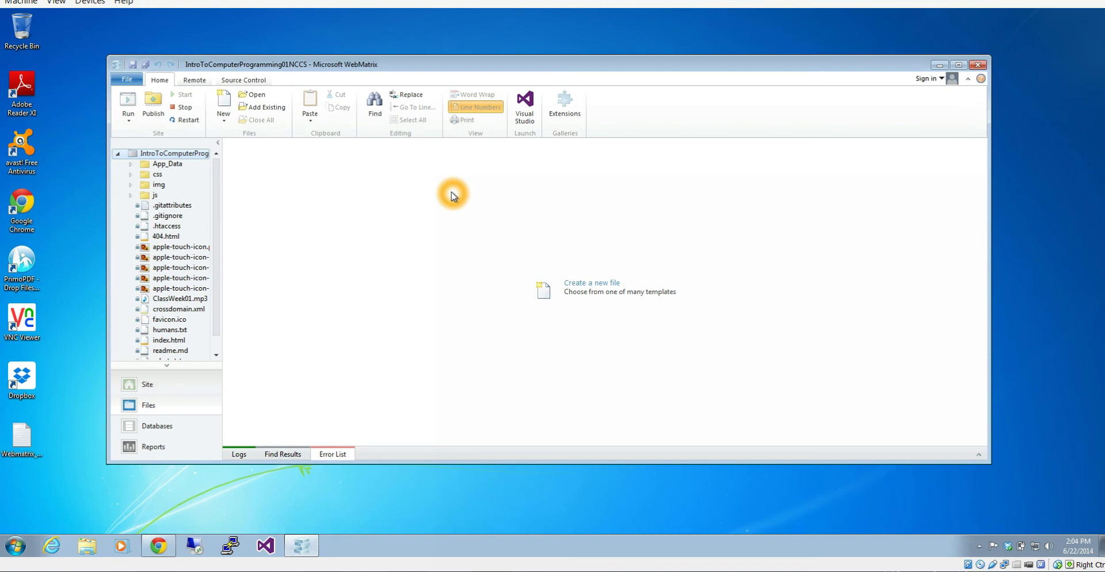
Step: Check the hidden notification area icons again and run the site in Google Chrome
left_click(981, 546)
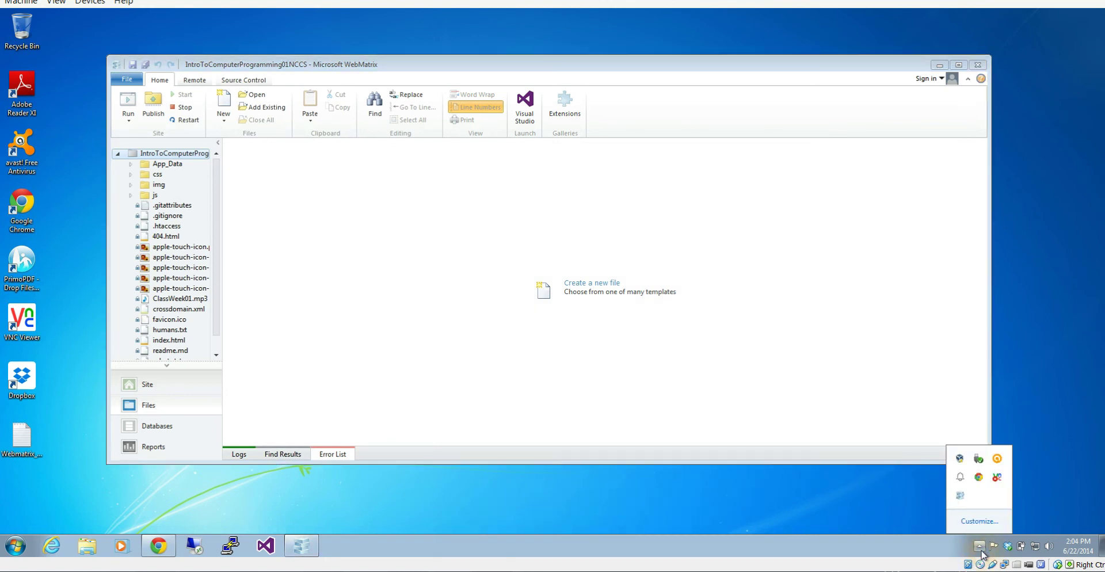
left_click(959, 502)
left_click(128, 116)
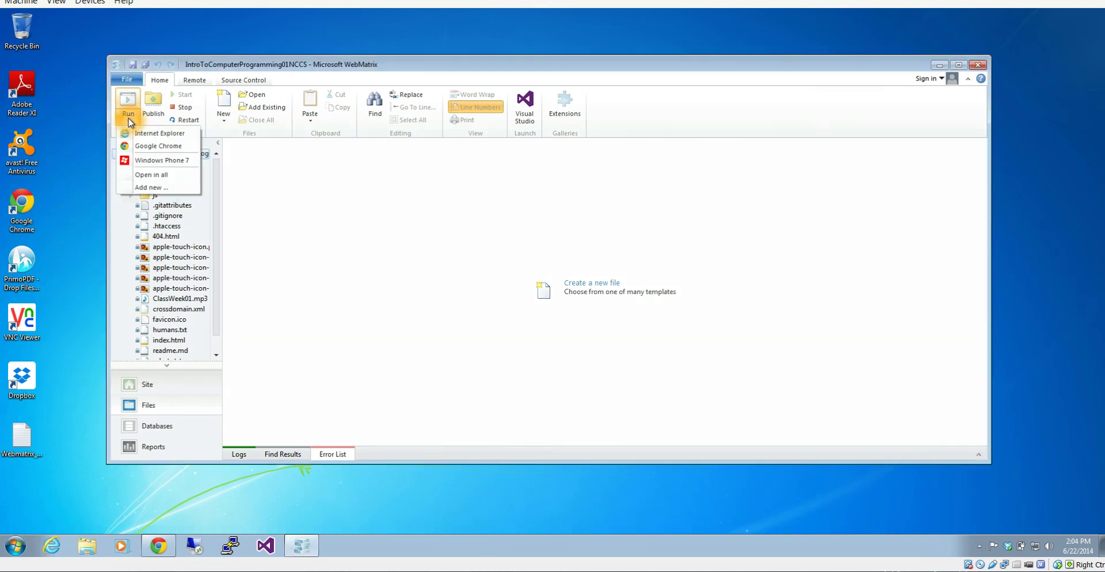
left_click(163, 151)
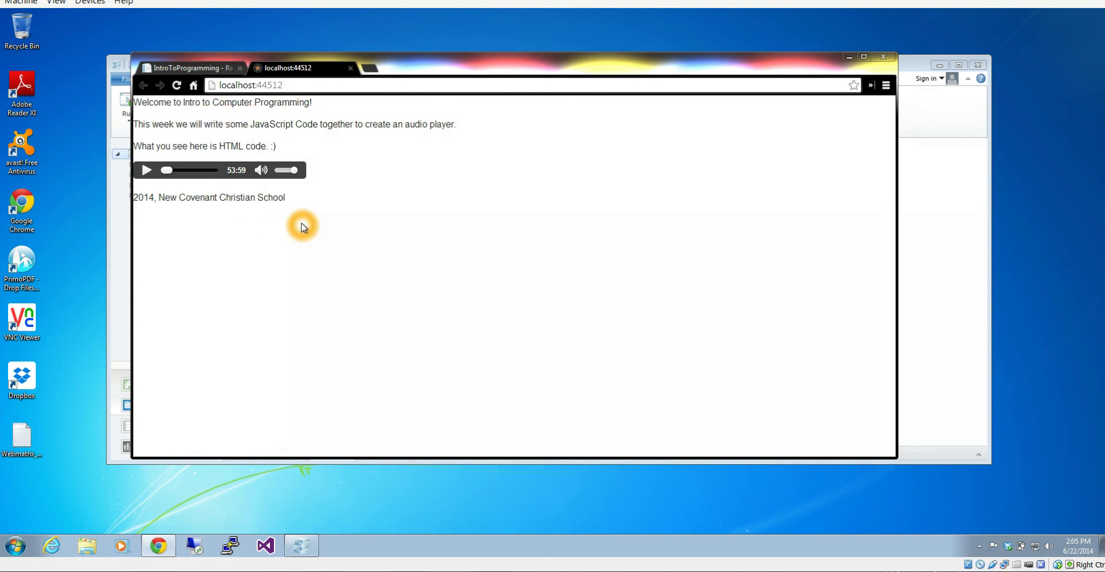
Step: Return to the IntroToProgramming class page, open the course syllabus from its resources and highlight the instructor's e-mail address
left_click(158, 545)
left_click(159, 544)
left_click(198, 67)
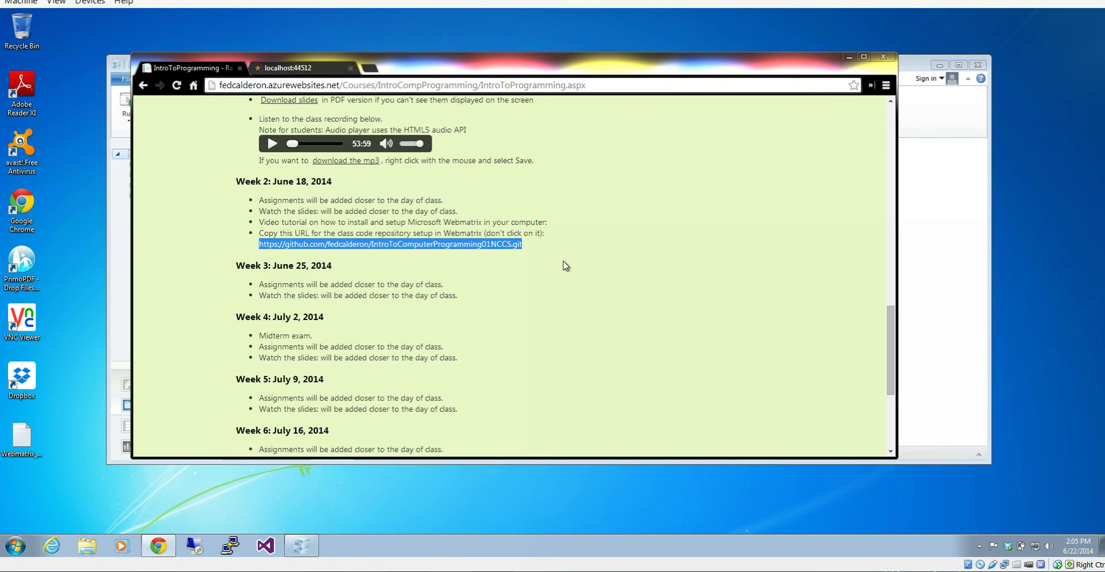
scroll(565, 264, "up", 10)
scroll(565, 265, "down", 1)
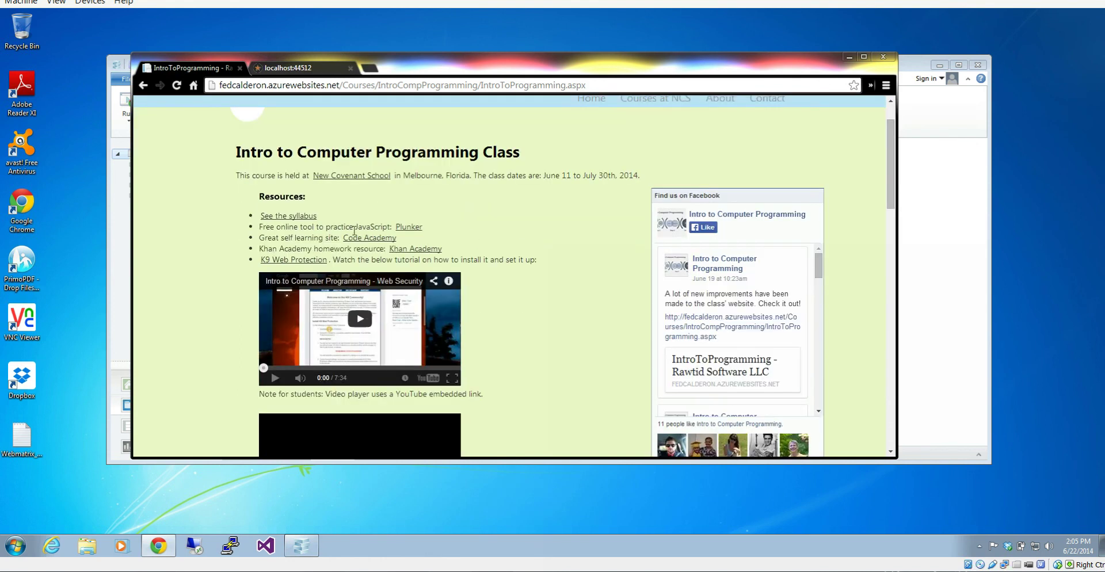
left_click(289, 219)
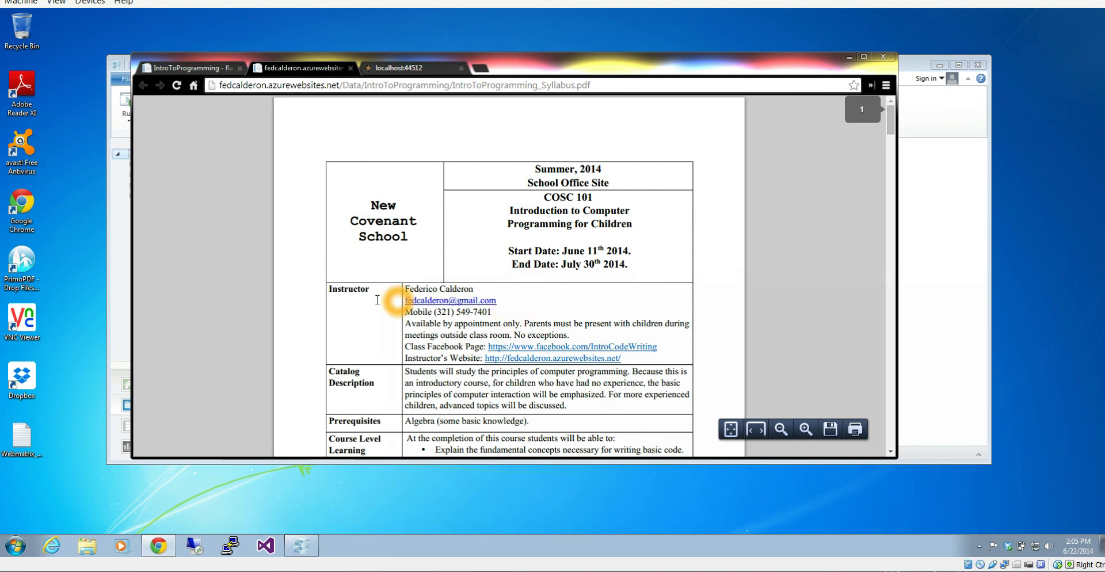
left_click_drag(504, 304, 392, 305)
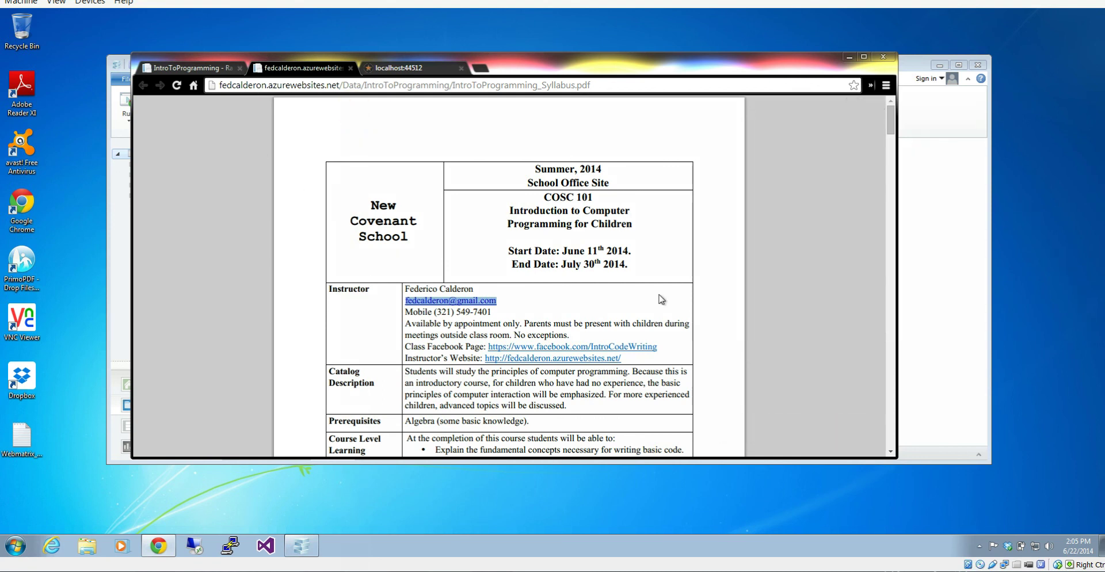
left_click(979, 546)
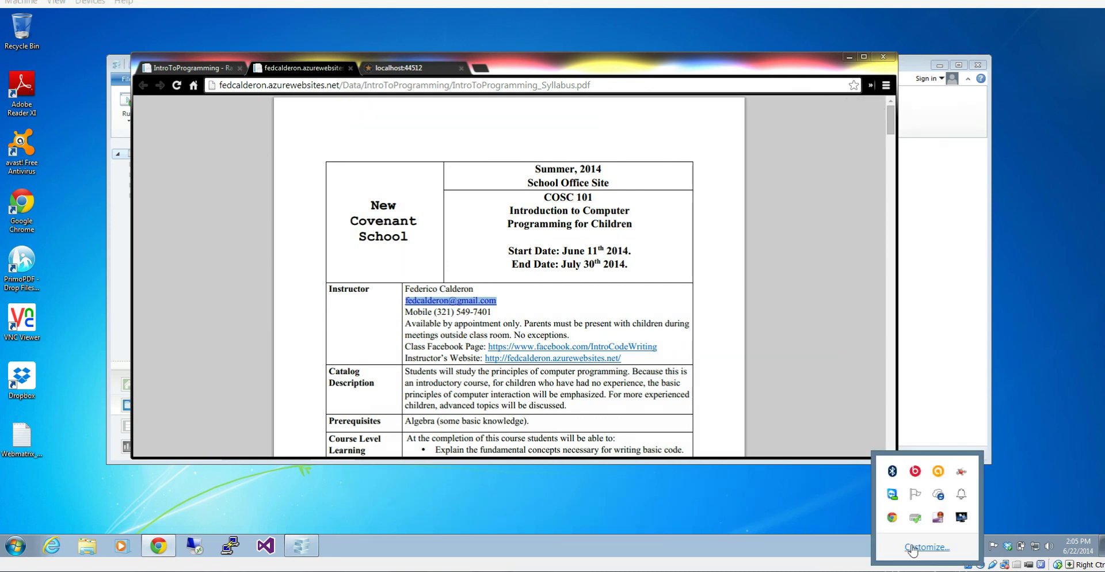
right_click(934, 518)
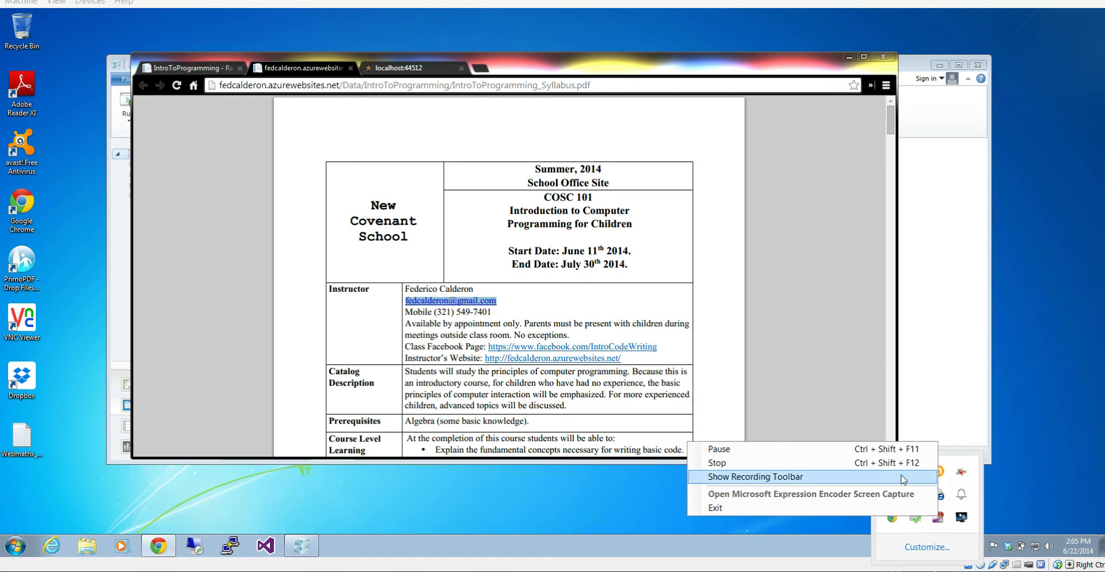